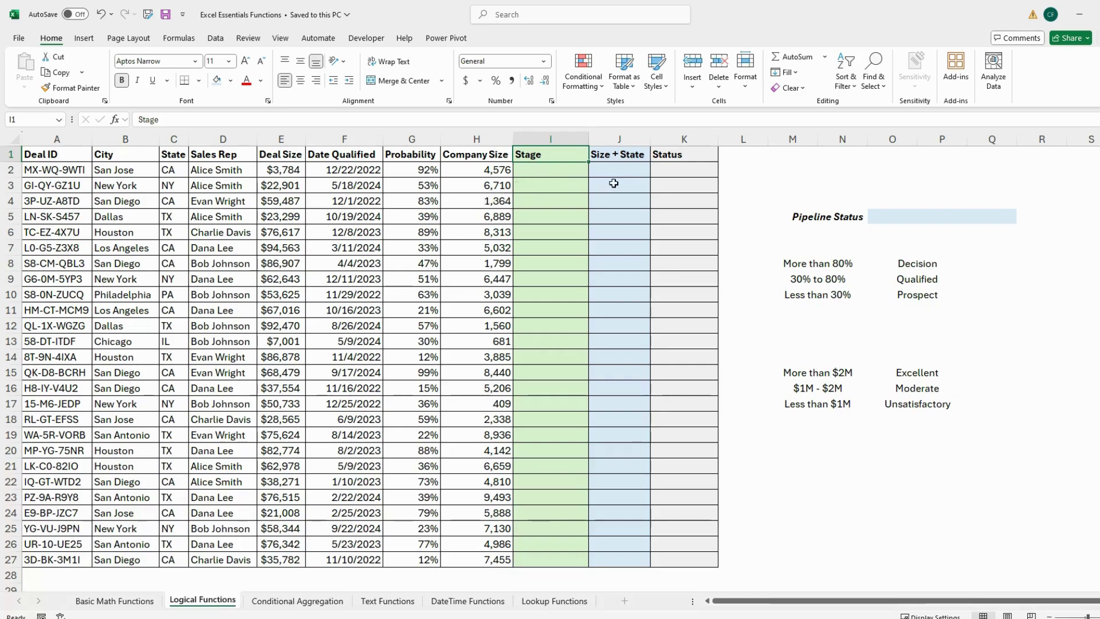
Step: Review the Size + State, Status and Stage column headings
left_click(620, 157)
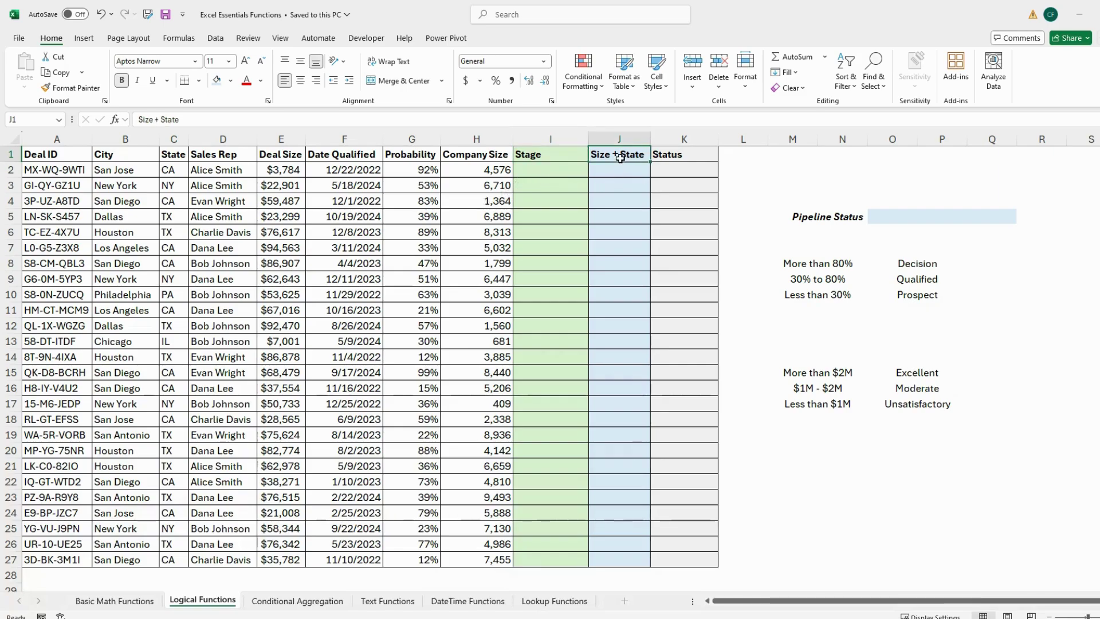
left_click(700, 160)
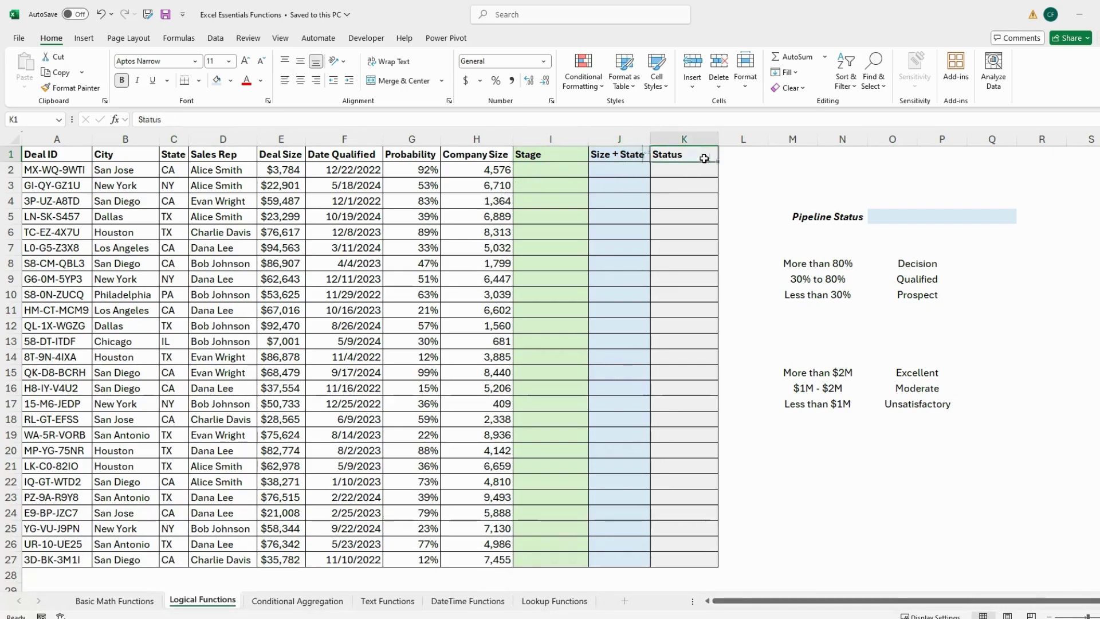
left_click(782, 176)
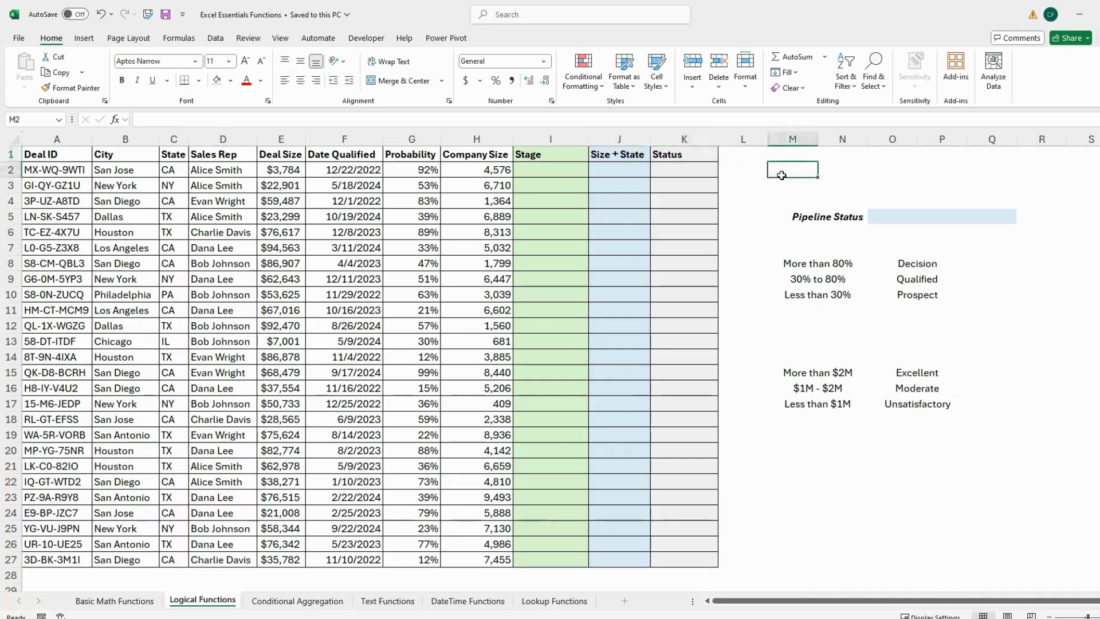
left_click(577, 157)
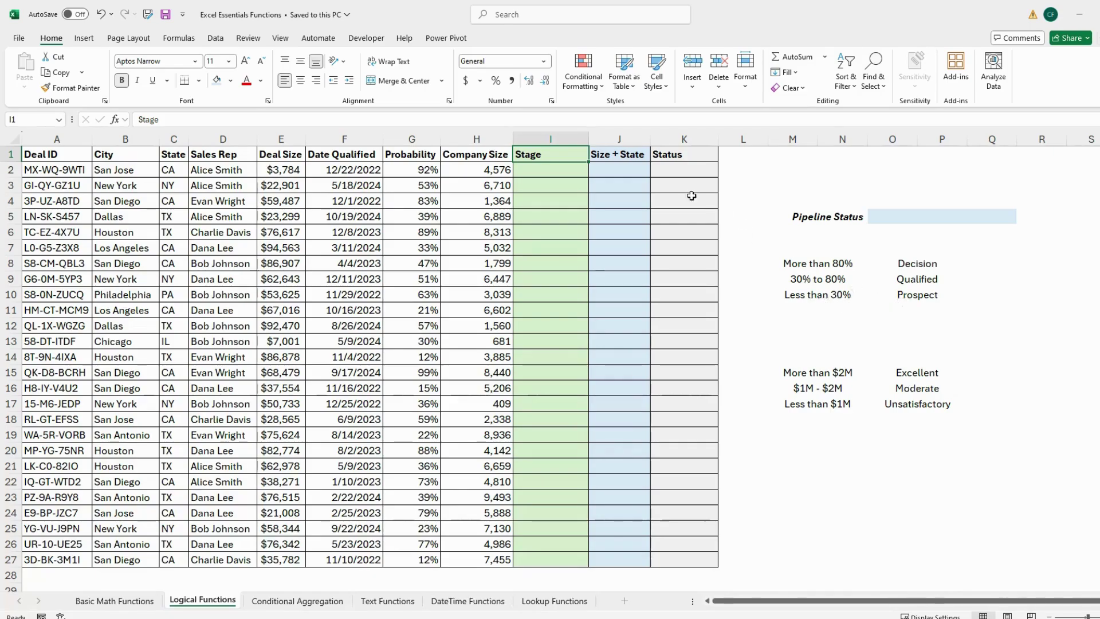
Step: Start I2's formula as =IF(G2>0.8, "Decision", and begin a nested IF testing G2>0.3
left_click(572, 173)
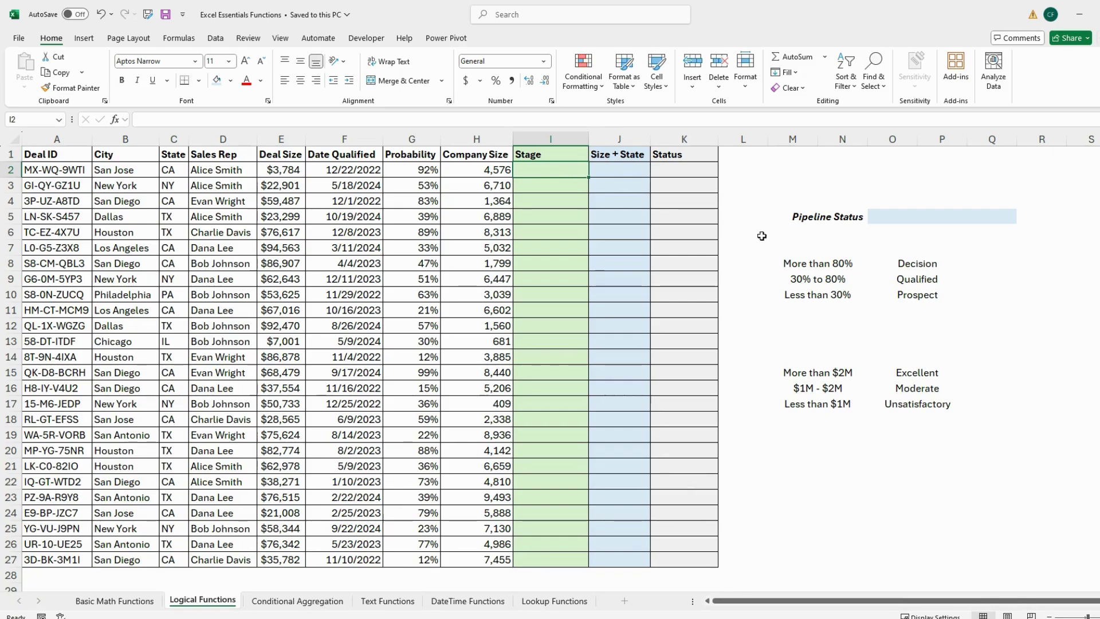
type("=")
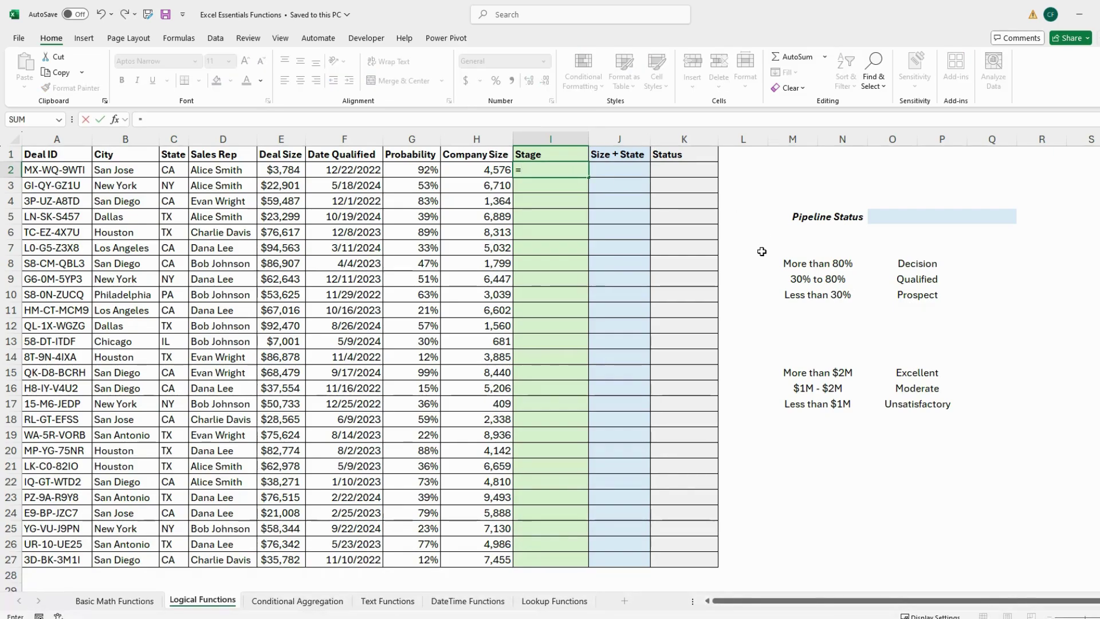
type("IF(")
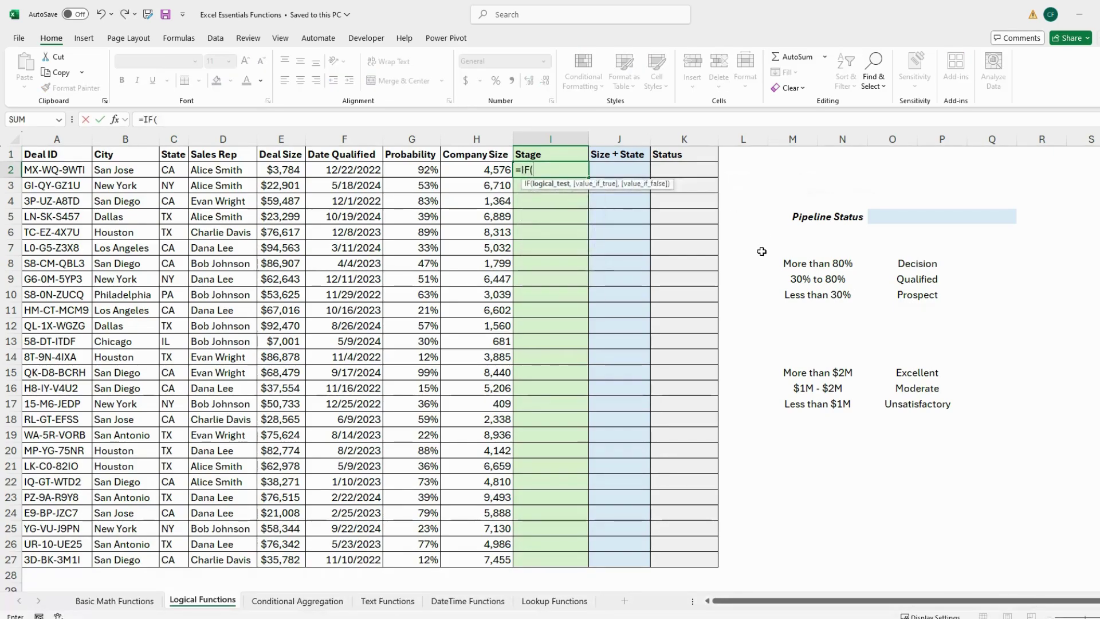
left_click(416, 170)
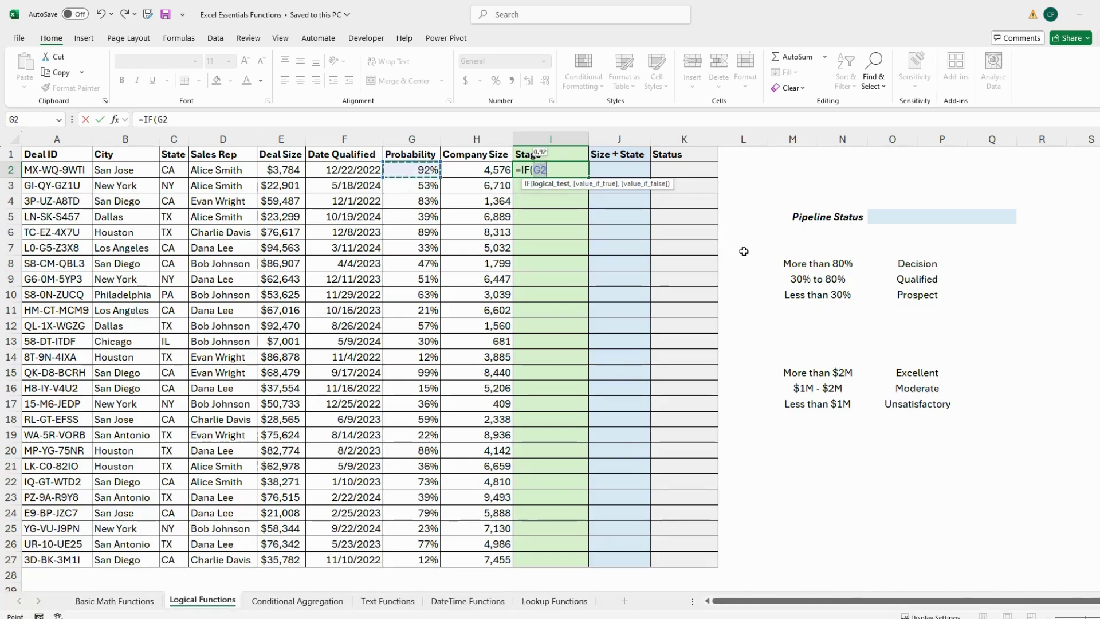
type(">")
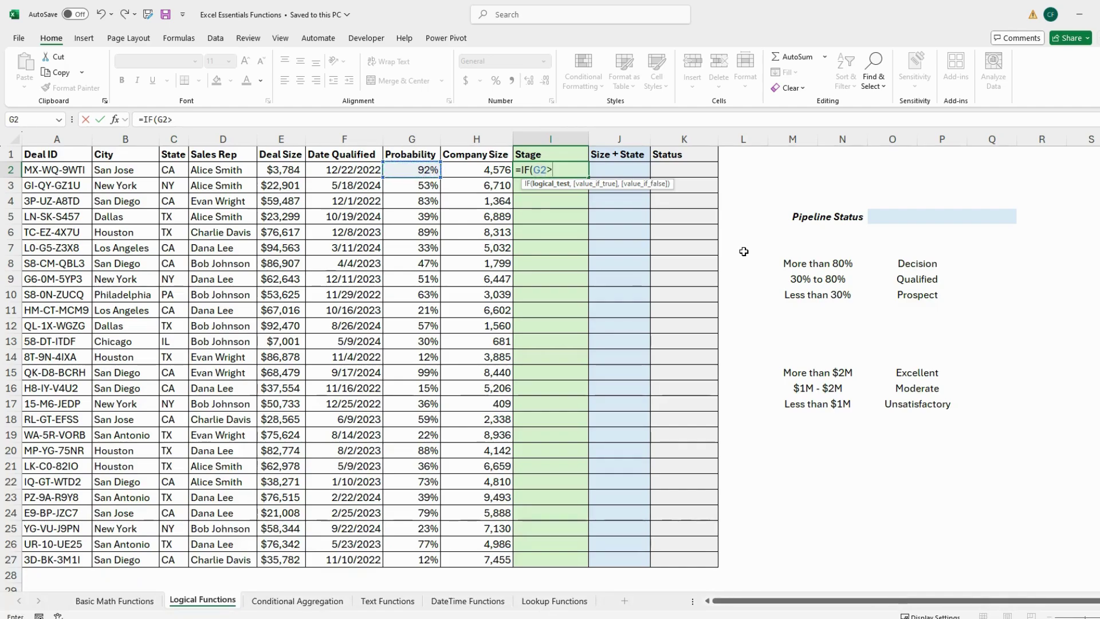
type("0.8")
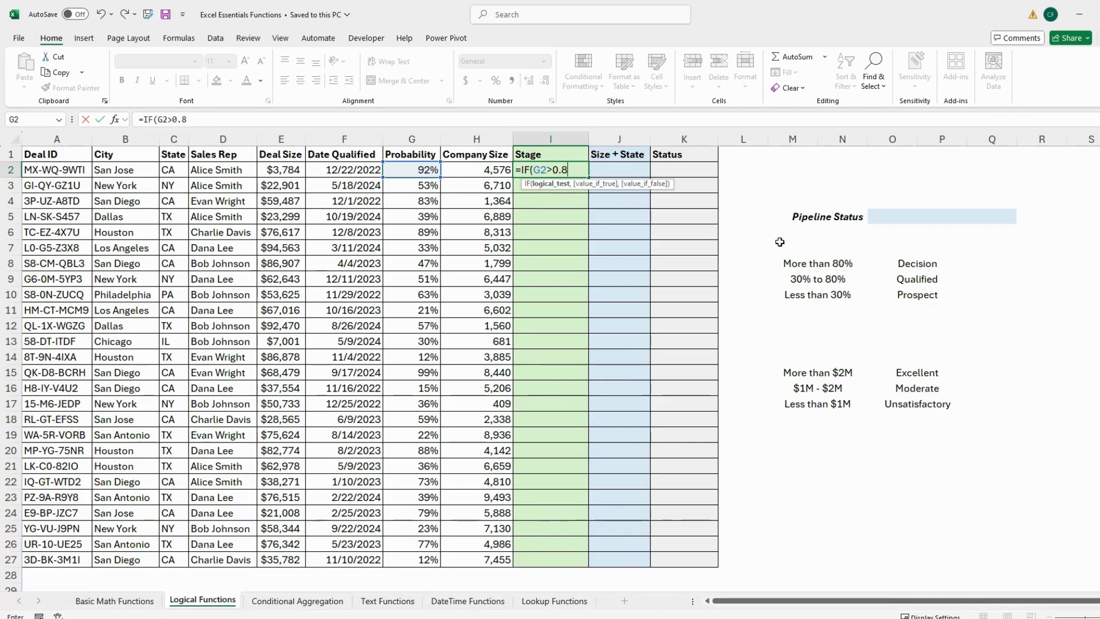
type(",")
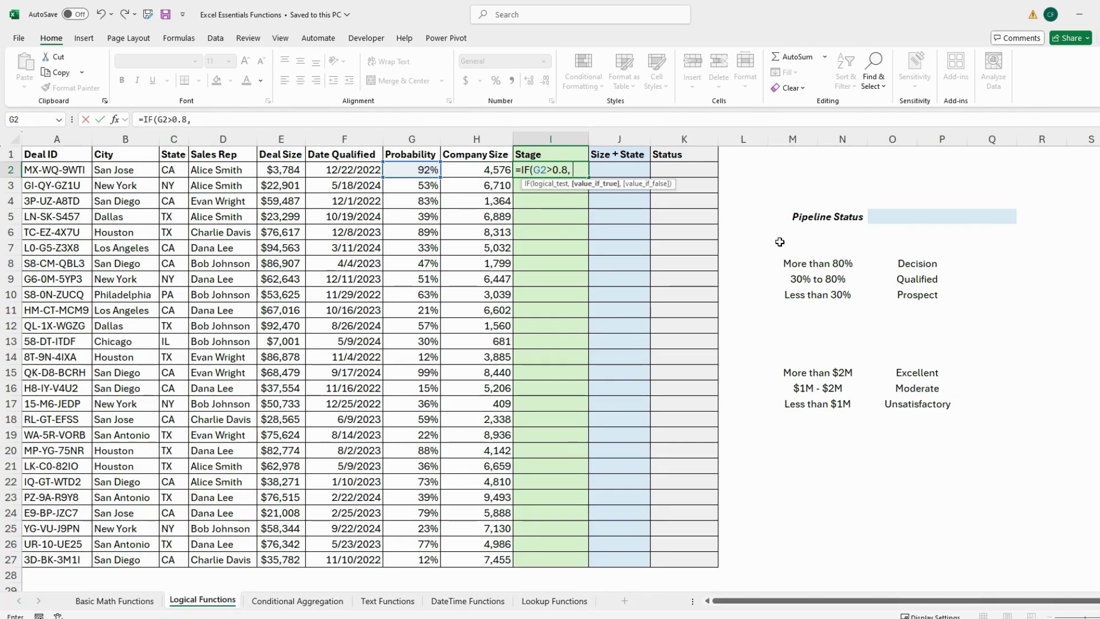
type(" \"Decision")
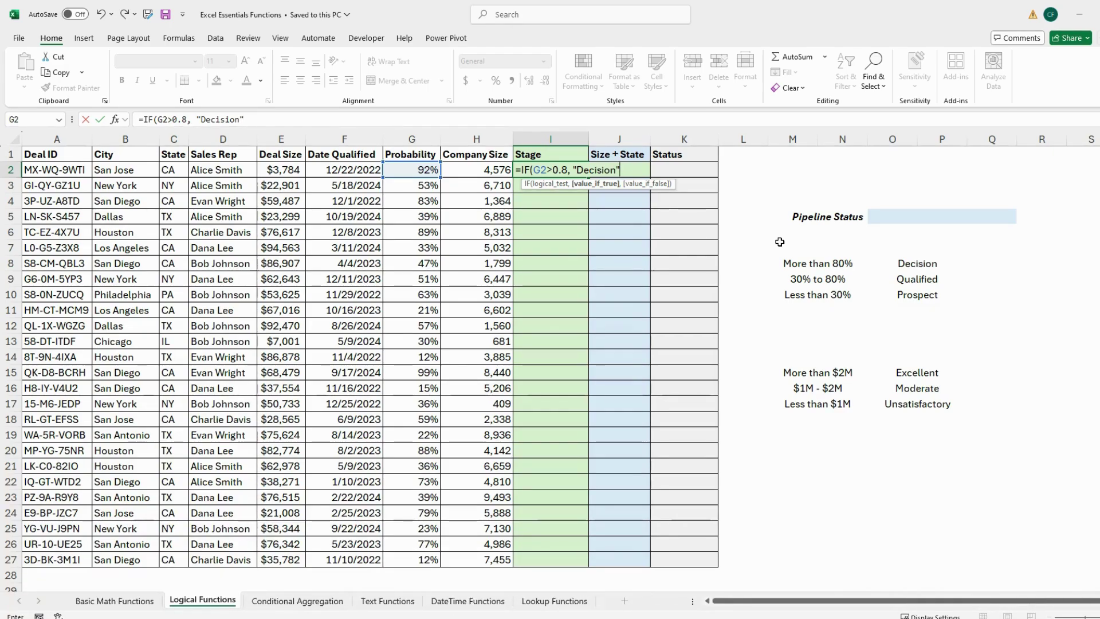
type(",")
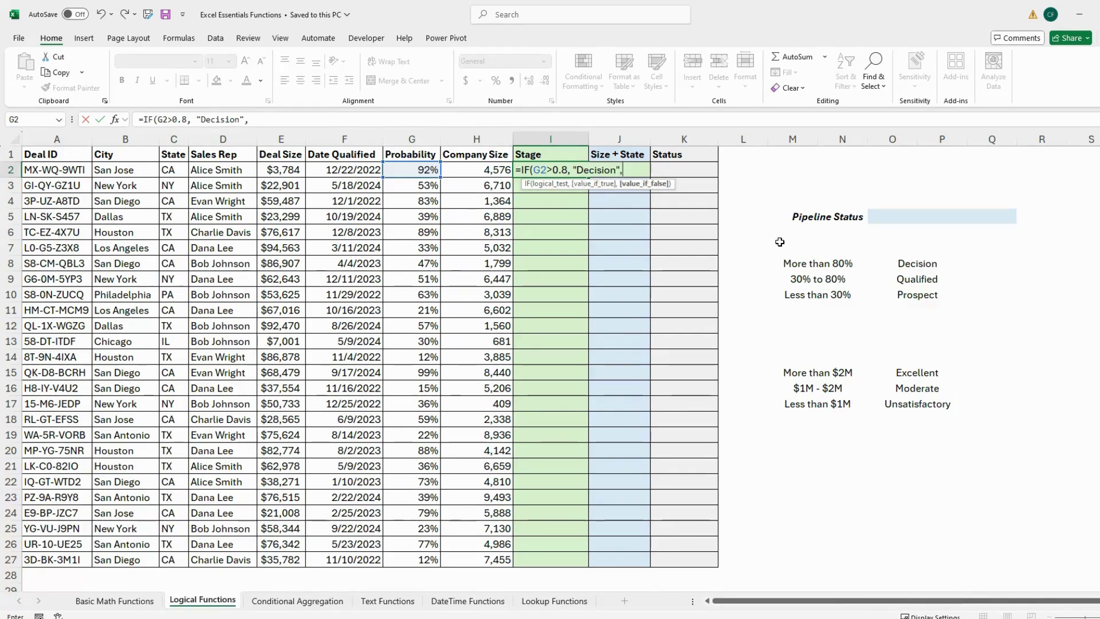
type("IF(G")
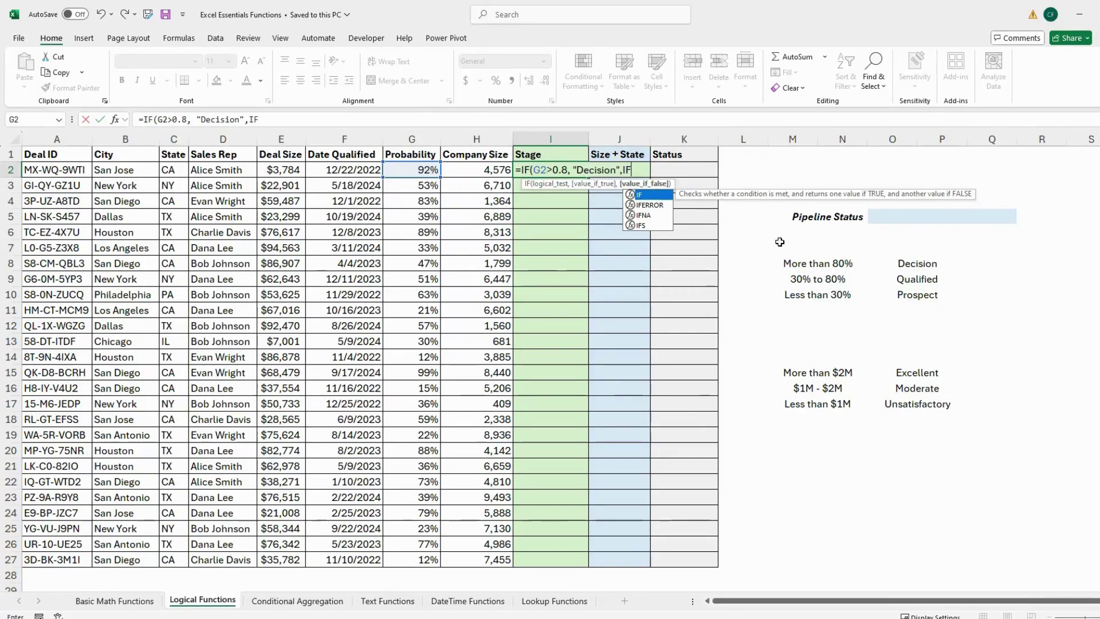
type("2")
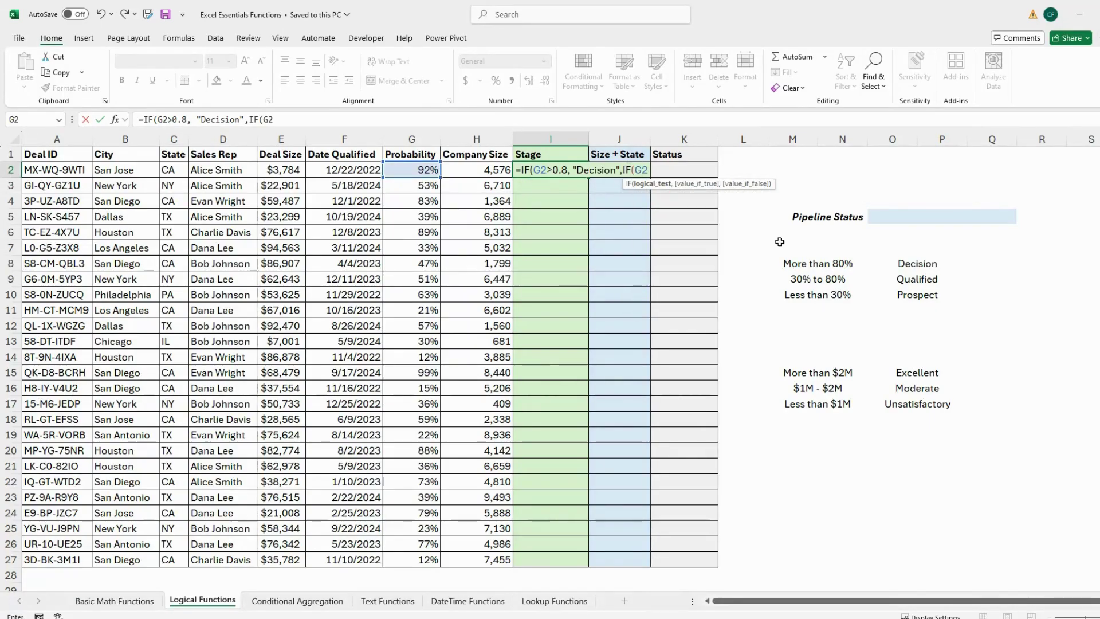
type(">")
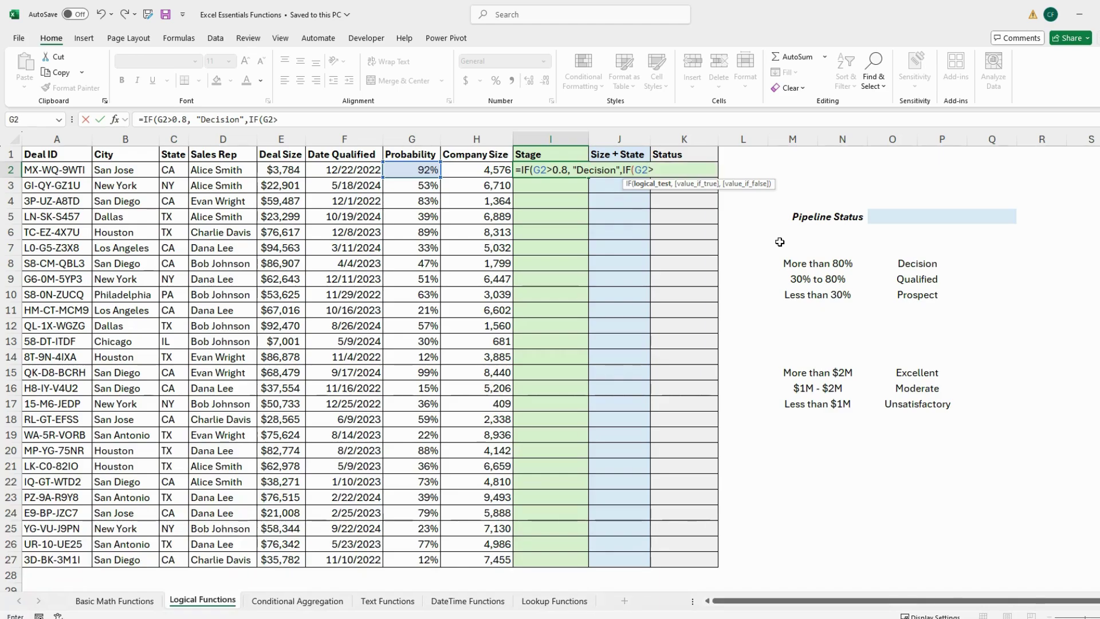
type("0.3")
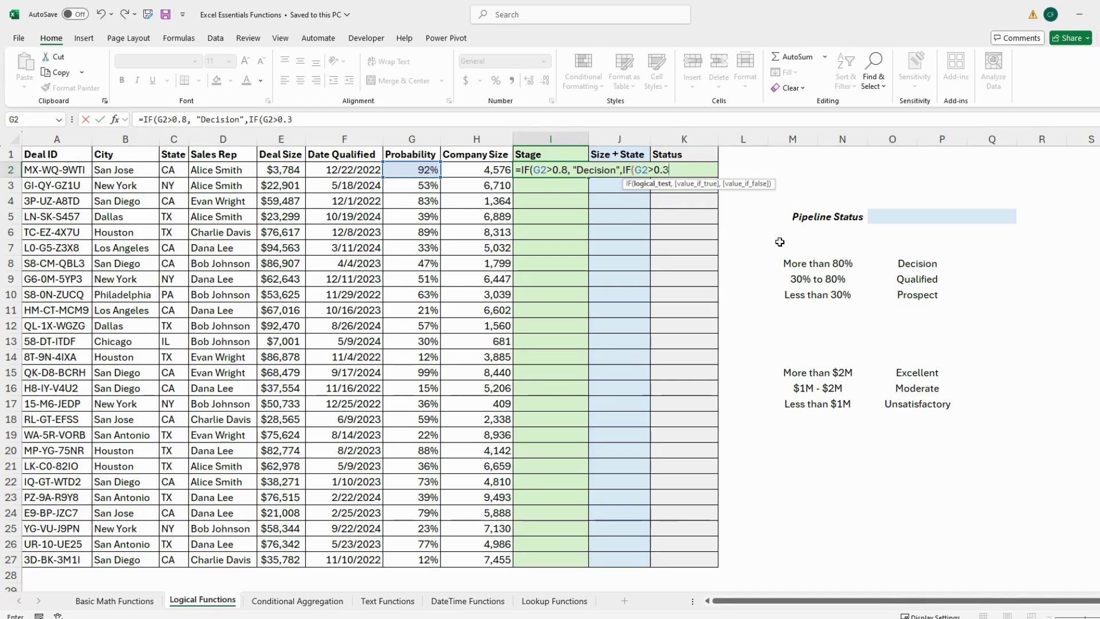
Step: Complete I2 as =IF(G2>0.8,"Decision",IF(G2>0.3,"Qualified","Prospect")) with both parentheses closed
type(",\"Qualified\"")
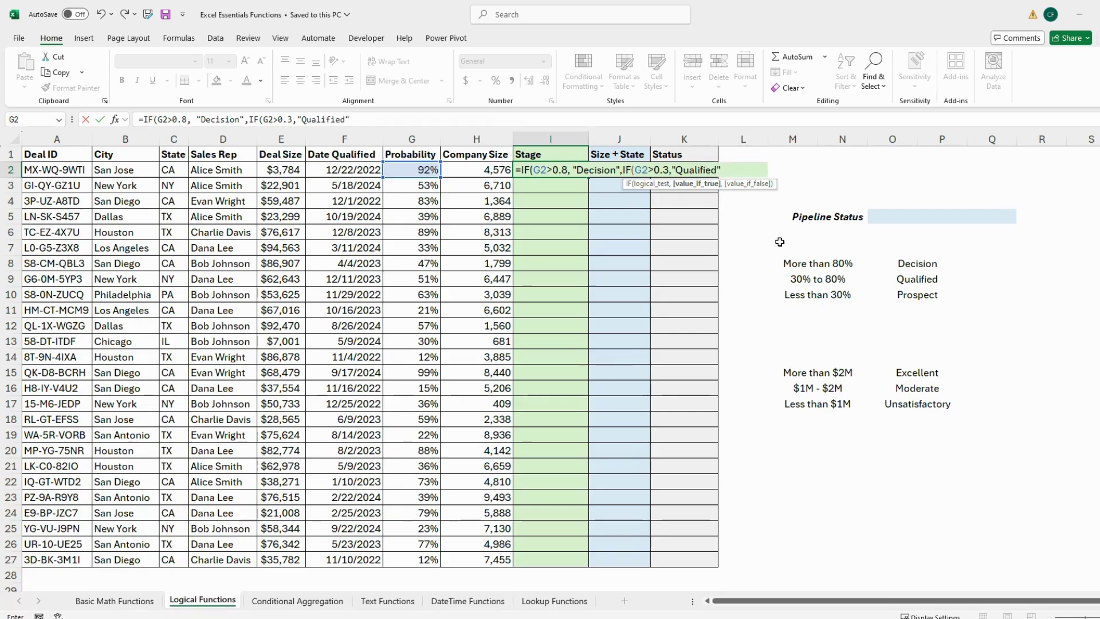
type(",")
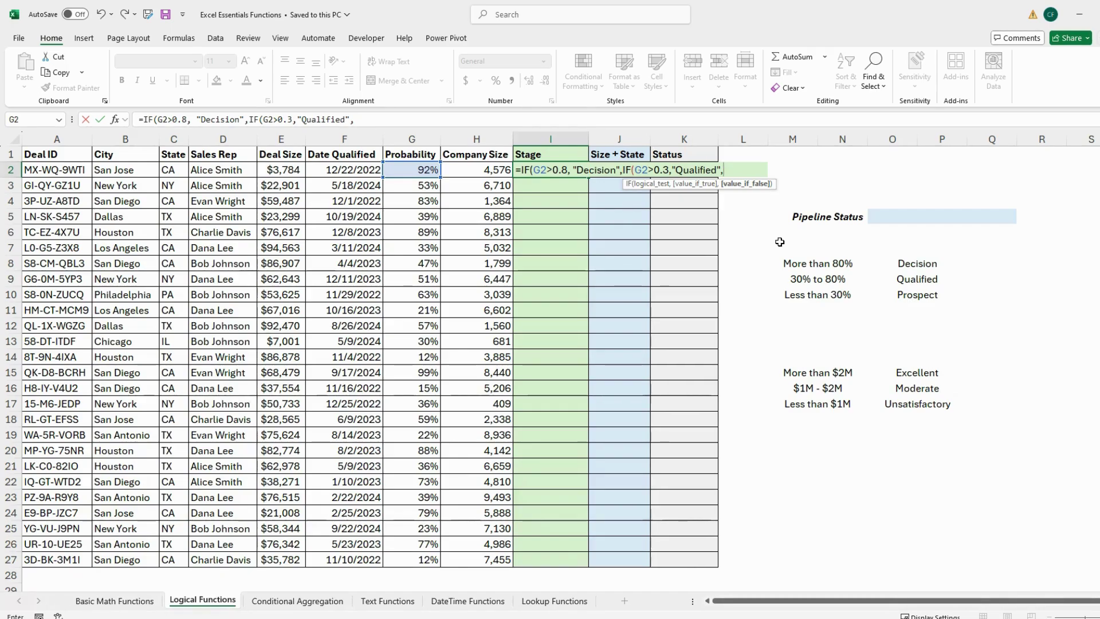
type("rospect\"))")
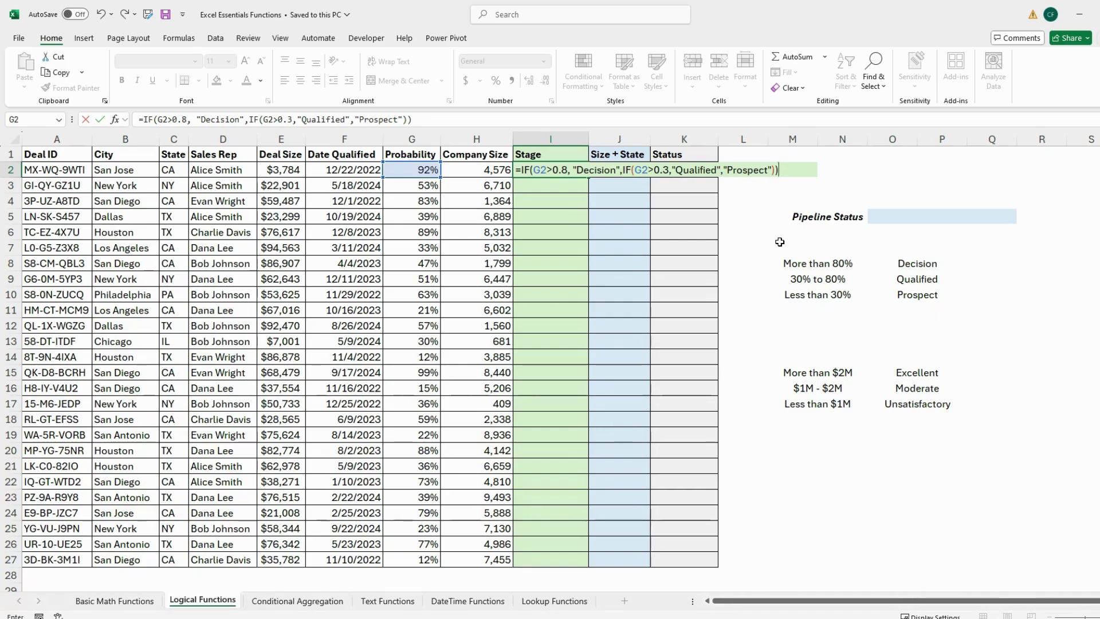
key("Return")
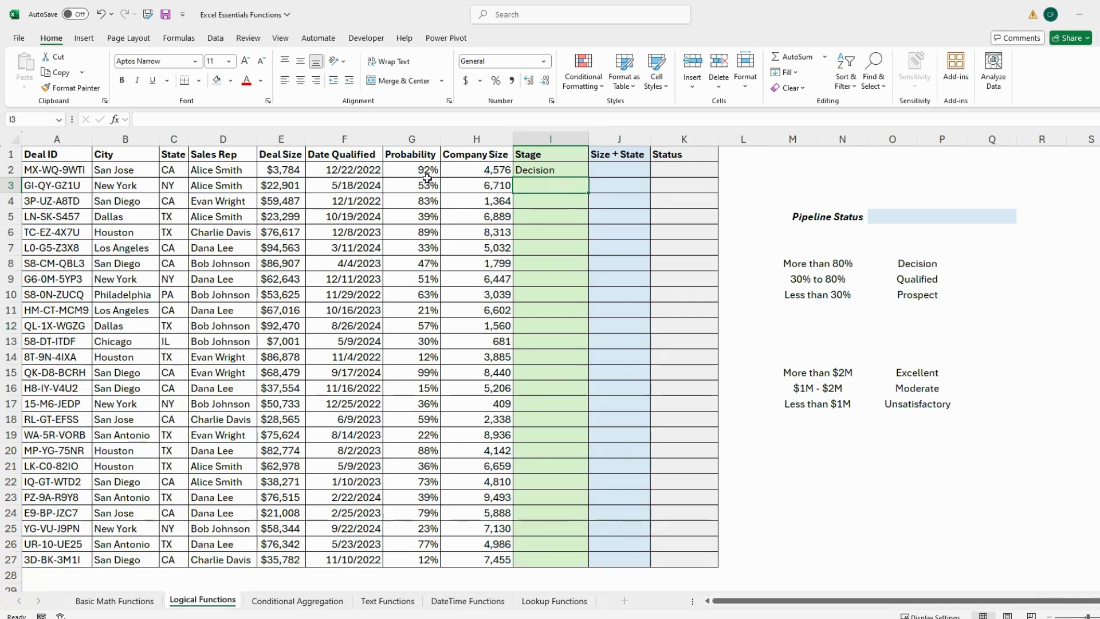
left_click(561, 171)
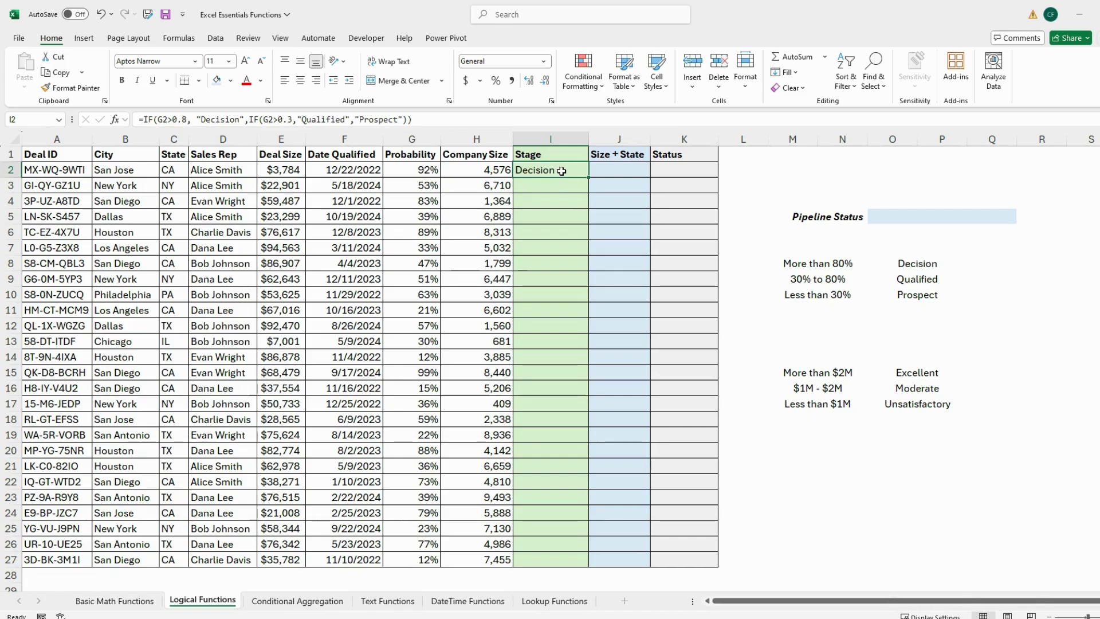
double_click(589, 177)
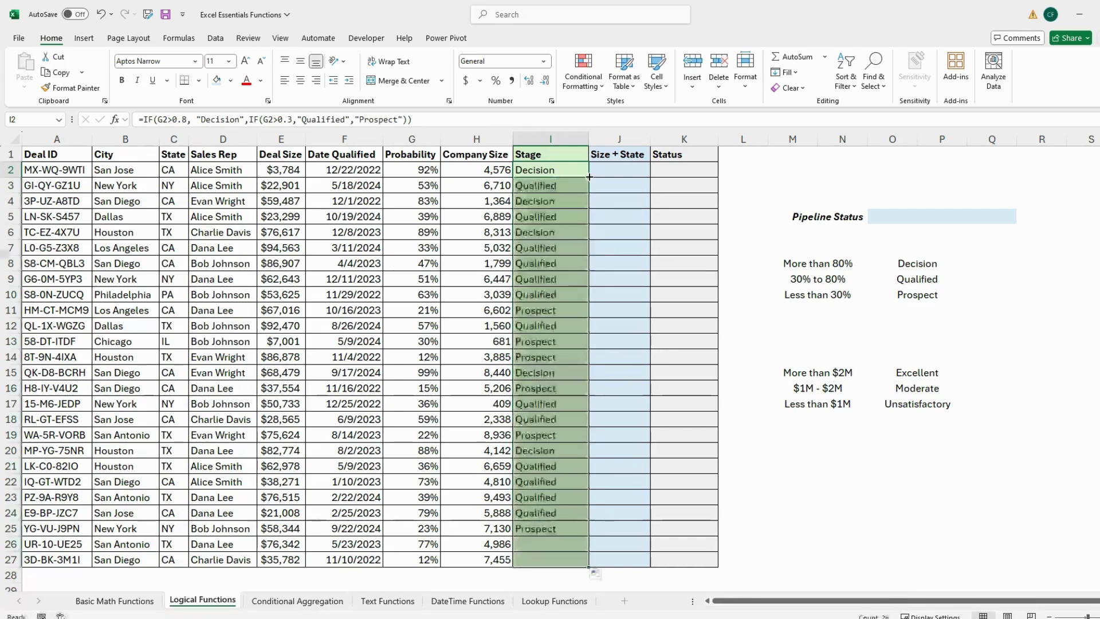
left_click(776, 434)
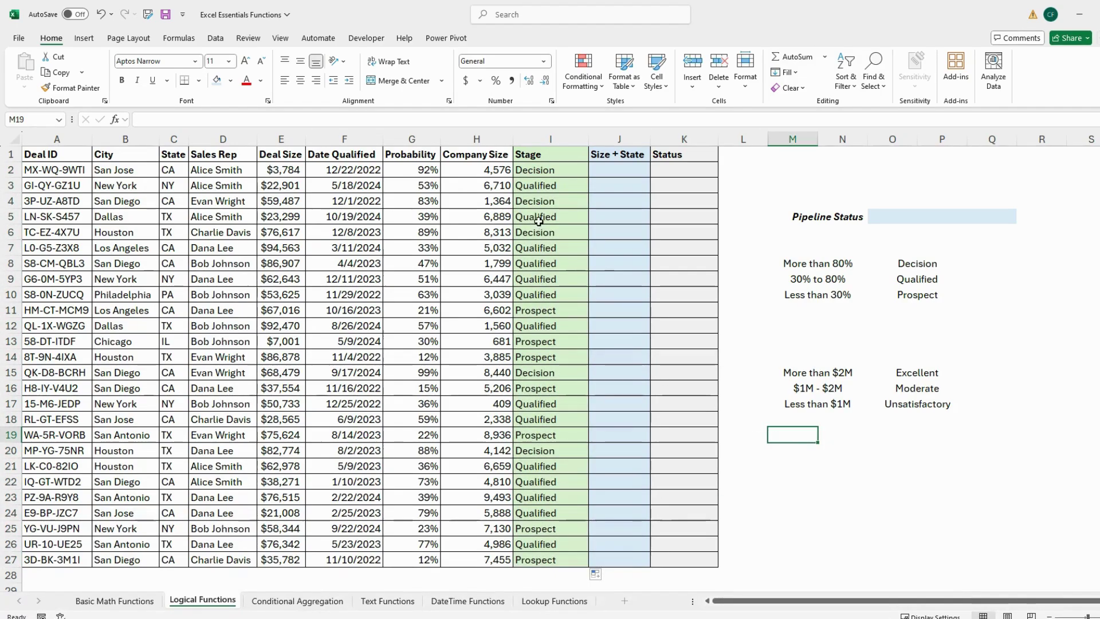
left_click(539, 187)
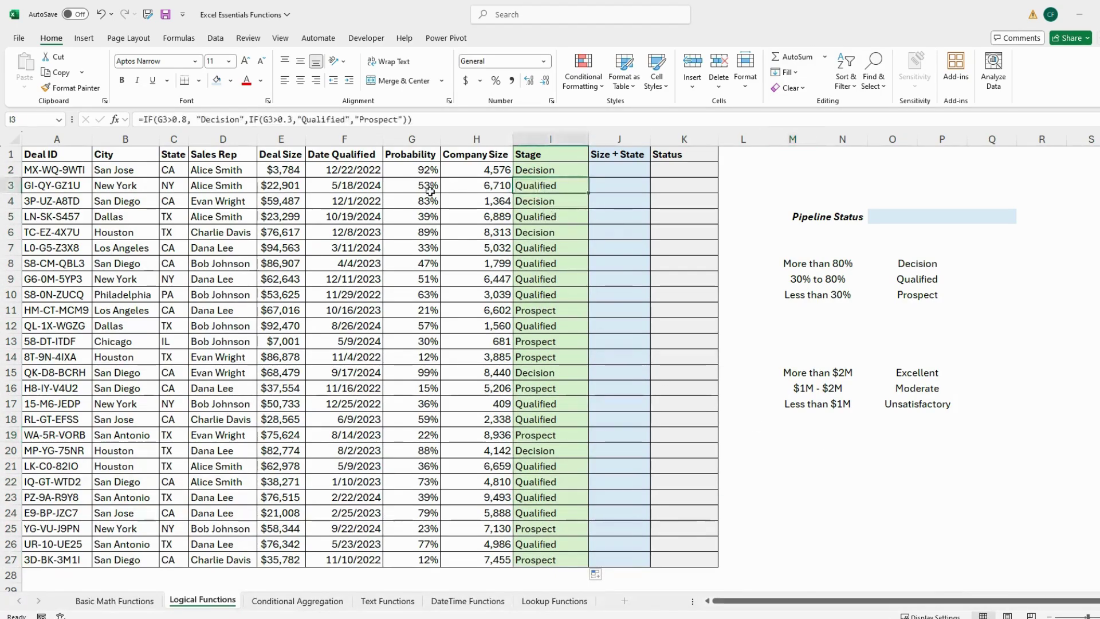
left_click(566, 313)
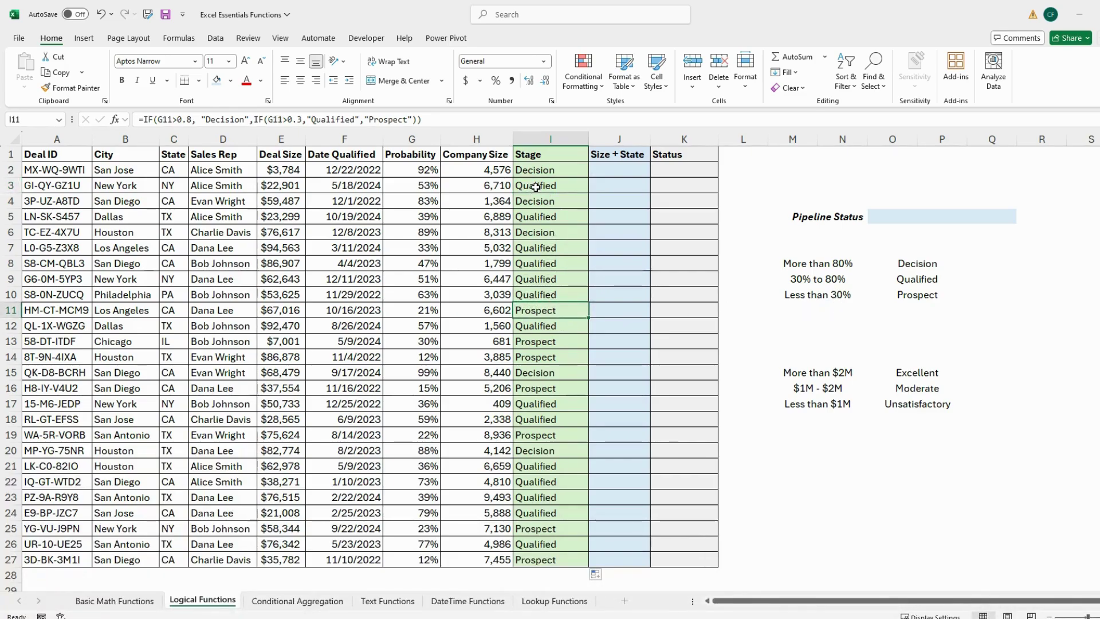
left_click(773, 187)
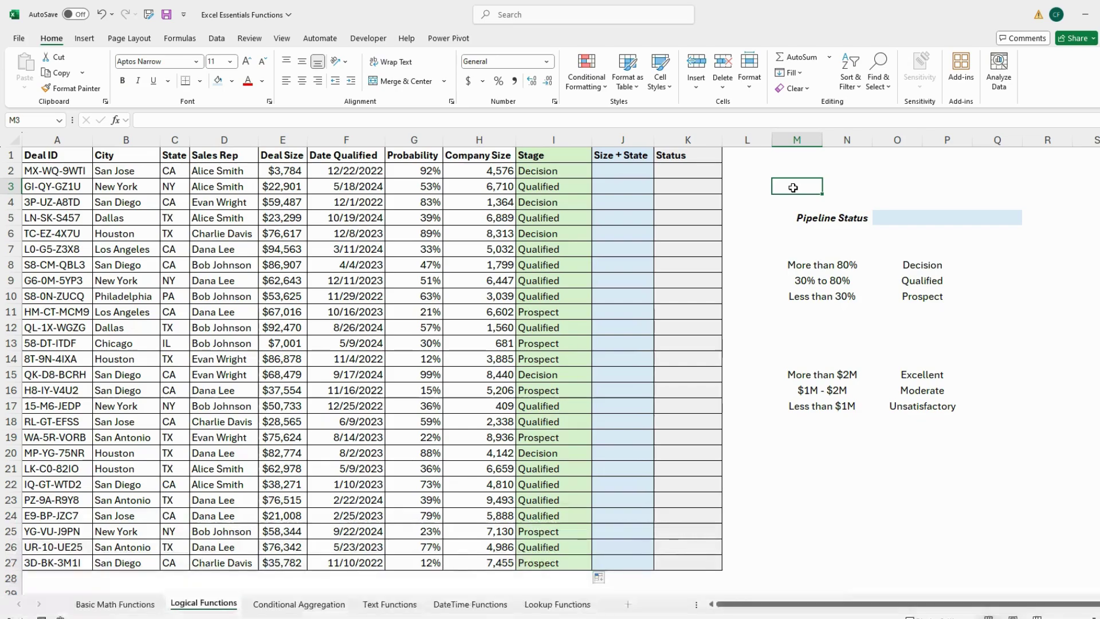
left_click(640, 176)
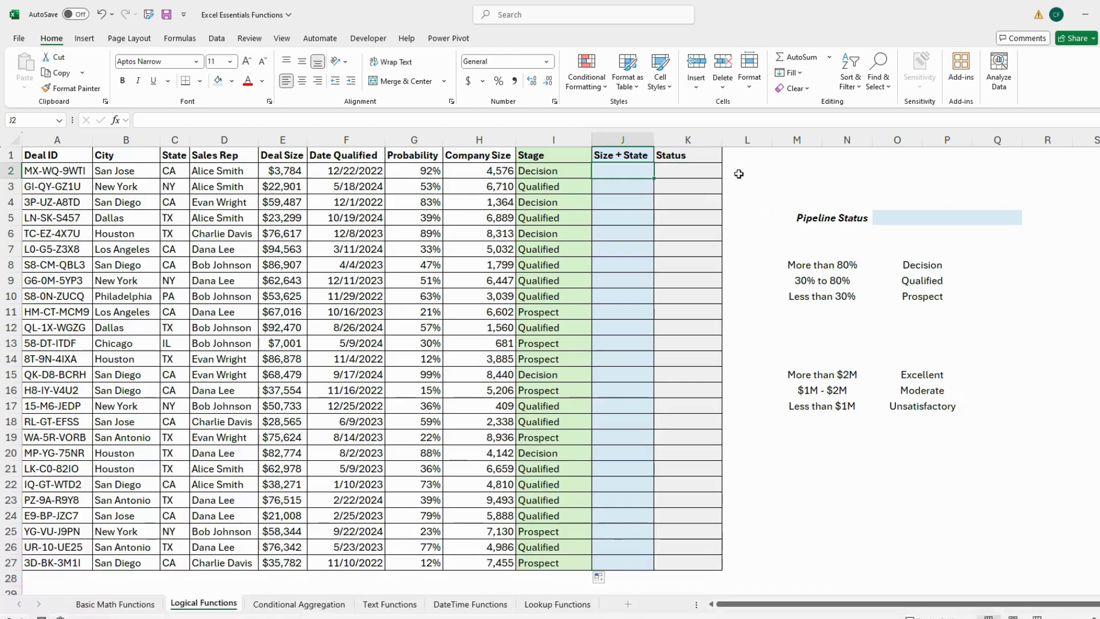
Step: Type =IF(AND(H2>3000,C2="CA"),"Yes","No") into J2
type("=")
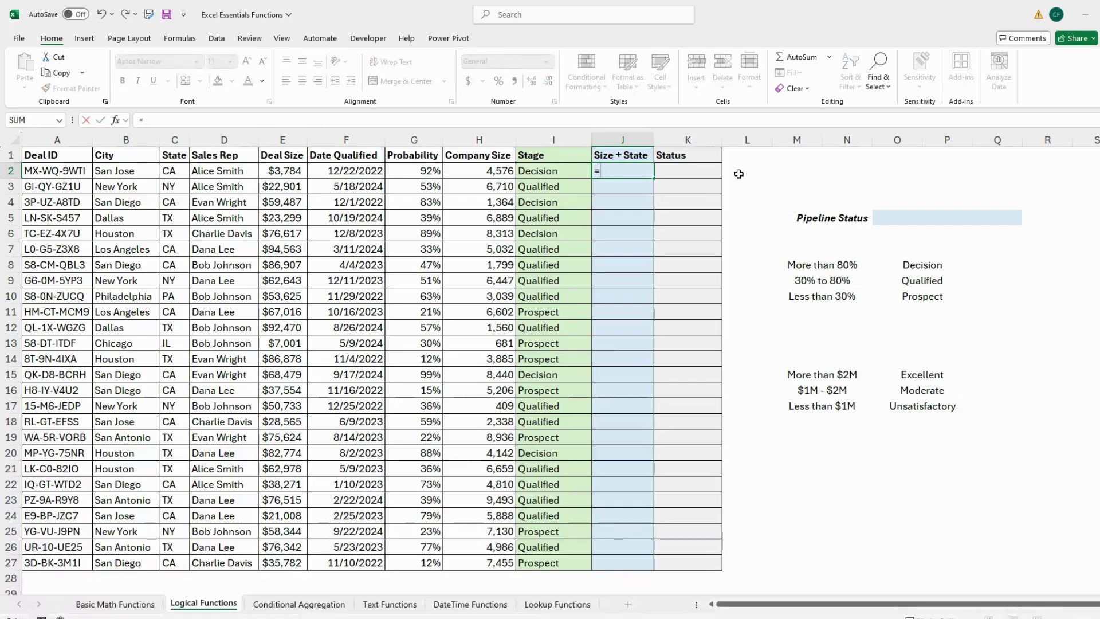
type("if")
key("Tab")
type("AND")
key("Tab")
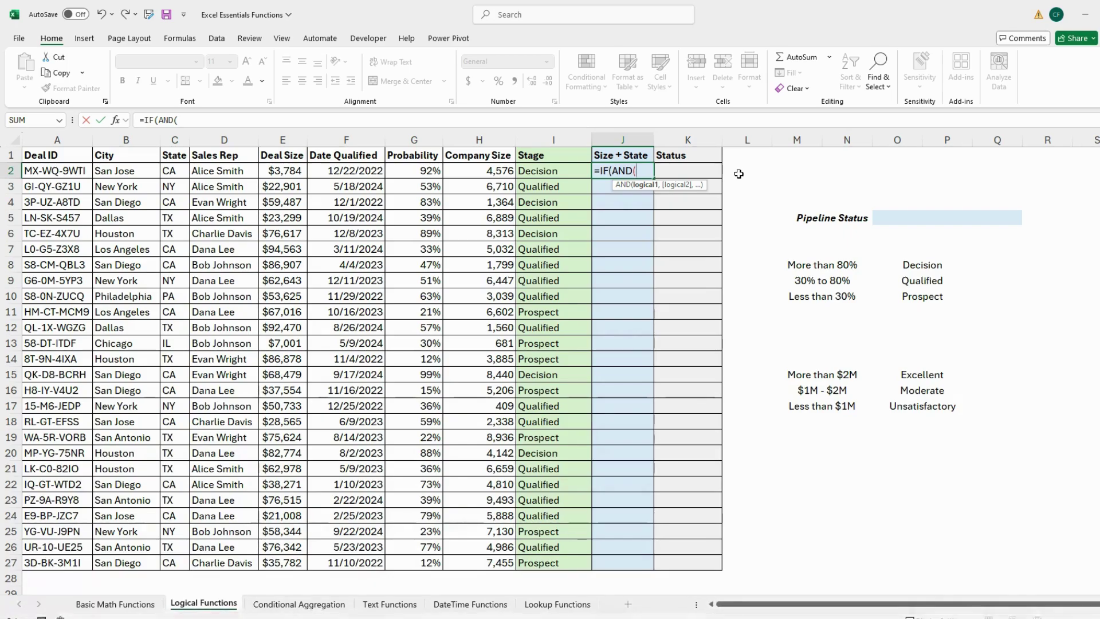
left_click(504, 172)
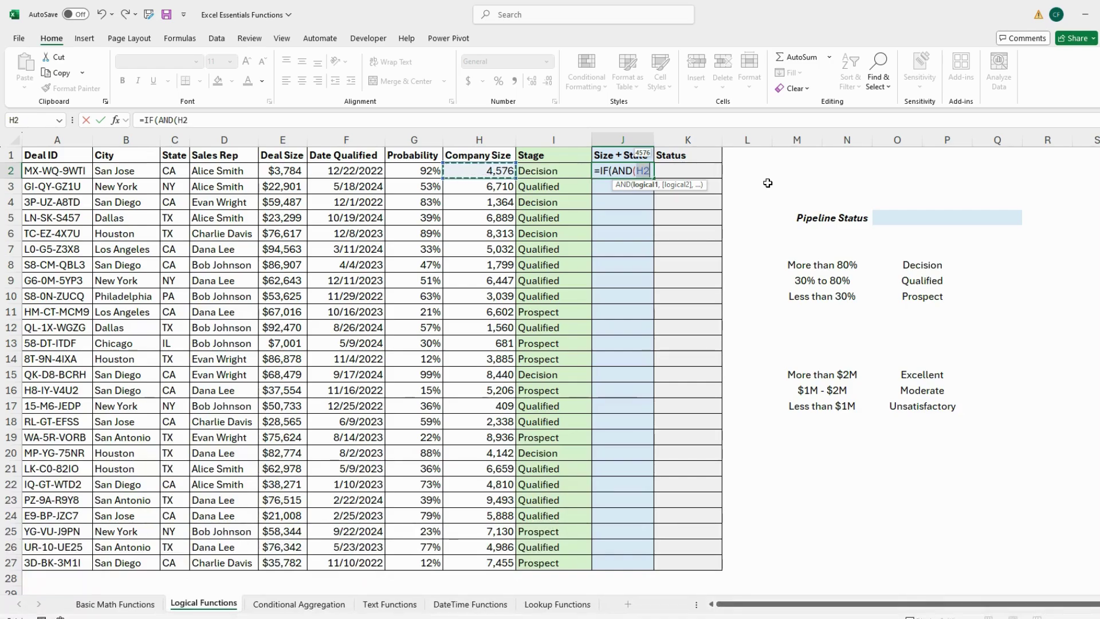
type(">")
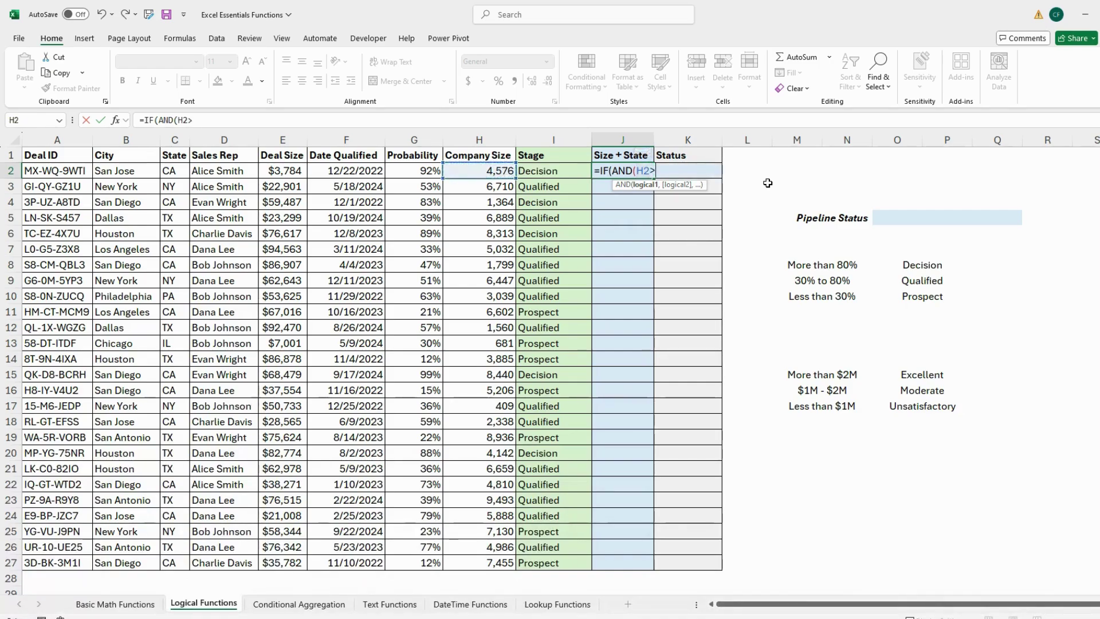
type("3000")
type(",")
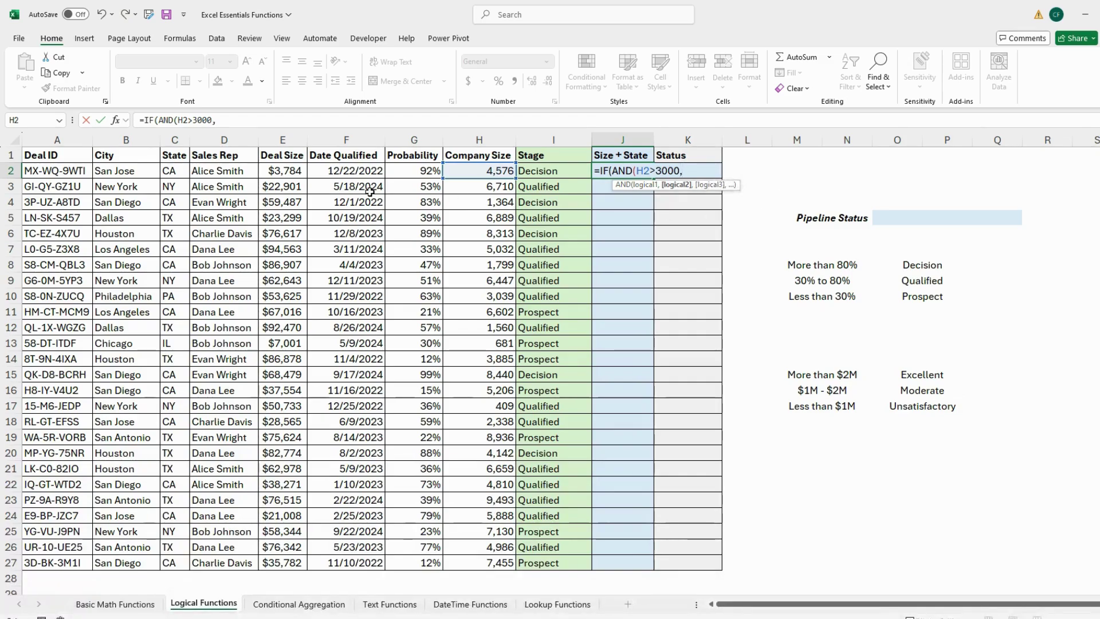
left_click(179, 172)
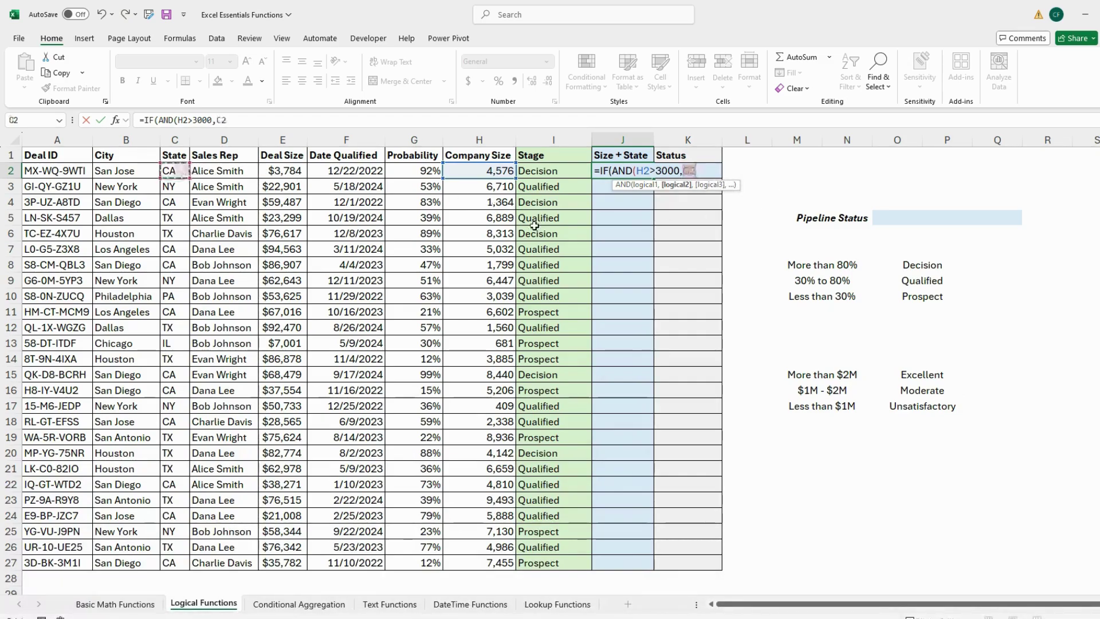
type("=\"CA")
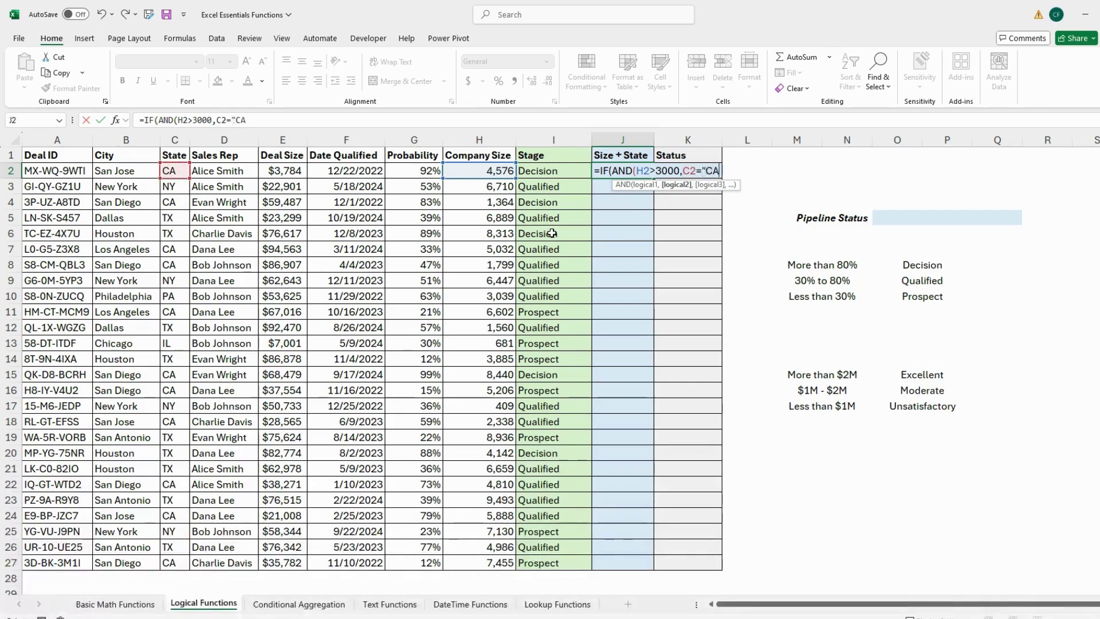
type("\")")
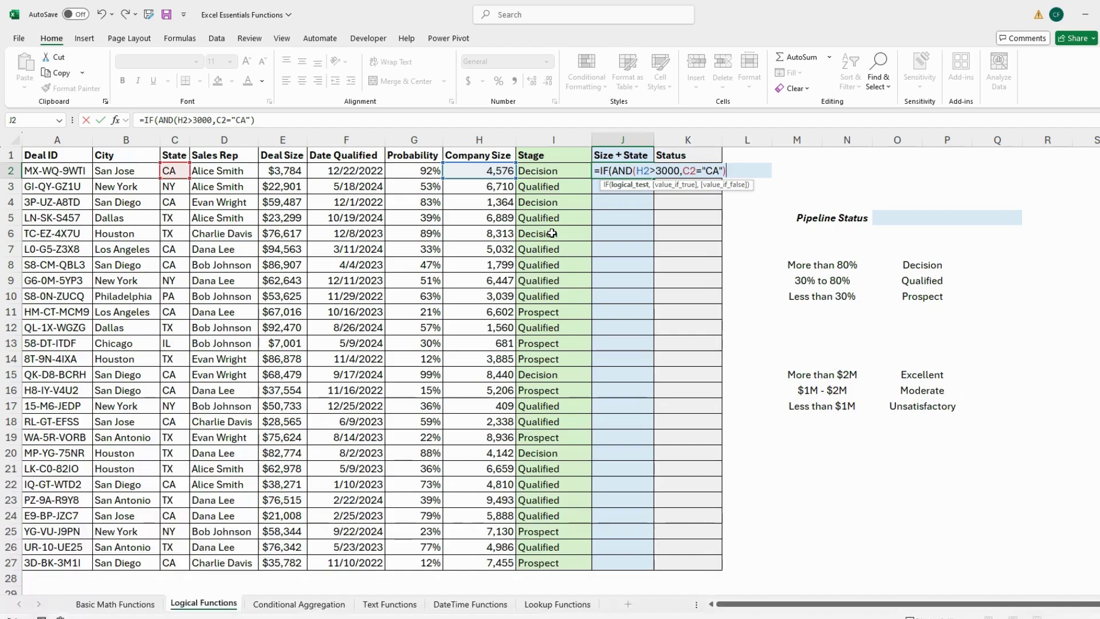
type(",")
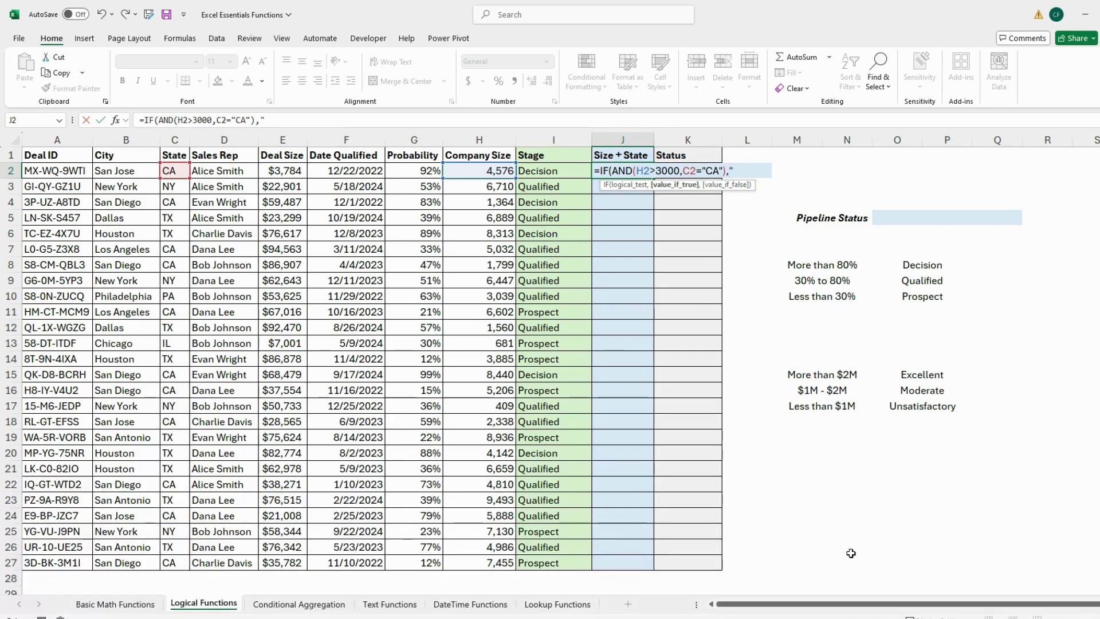
type("Yes")
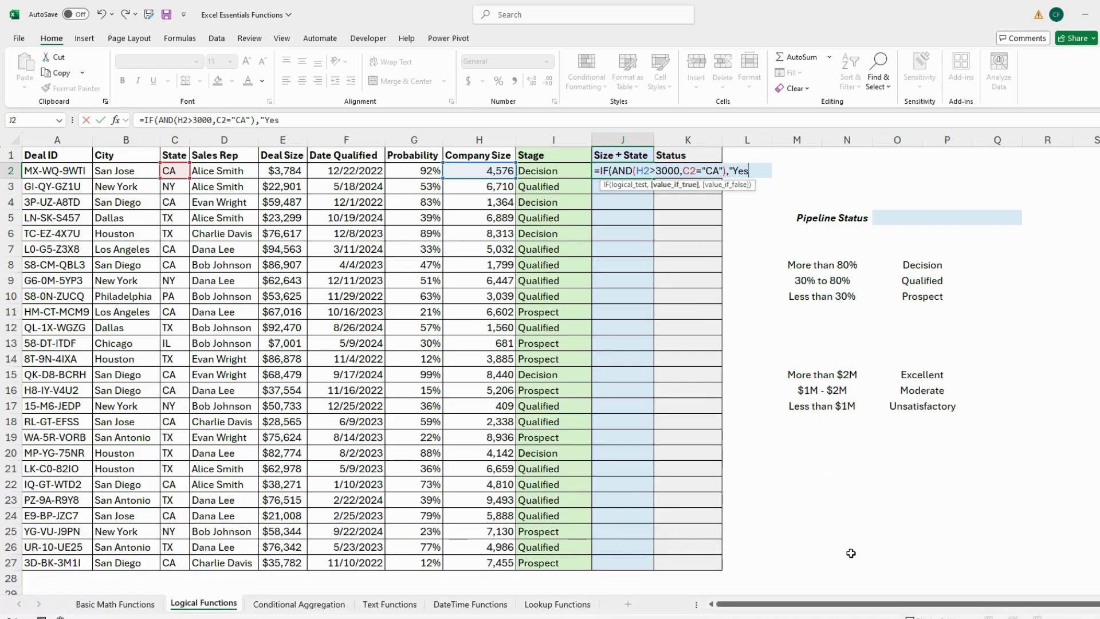
type("\",")
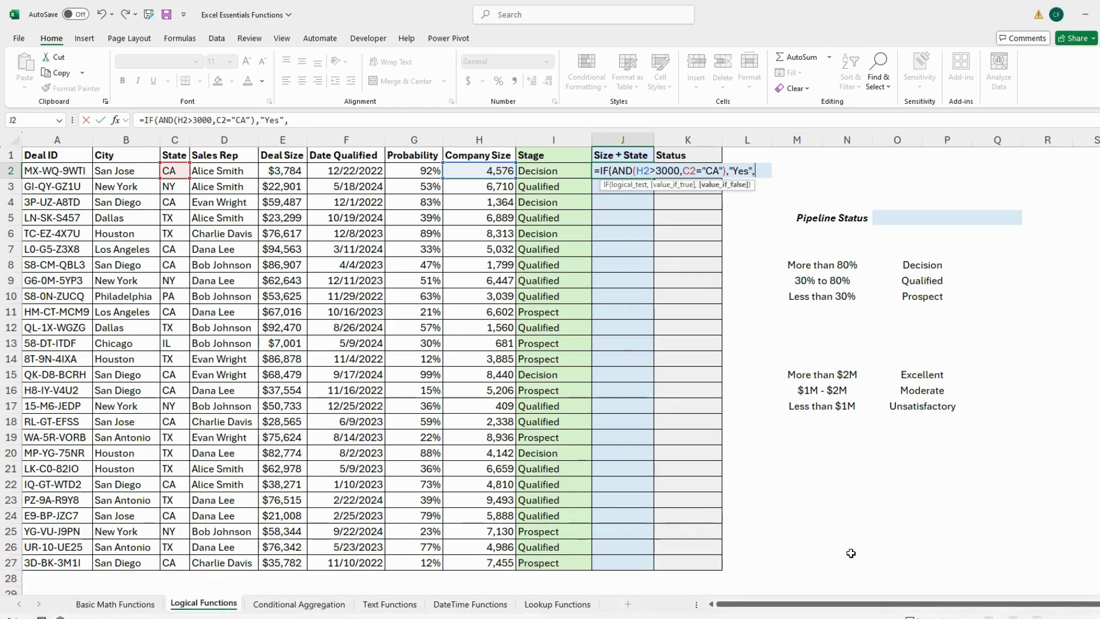
type("\"No\")")
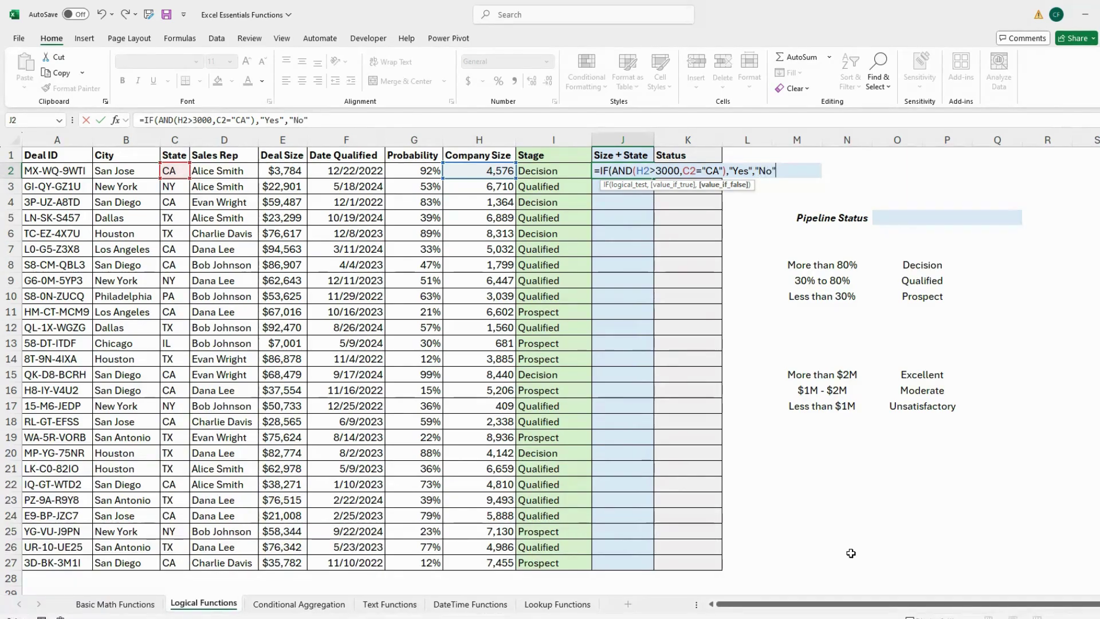
Step: Commit J2's formula, fill it down to J27, and check the results in J2 and J3
key("Return")
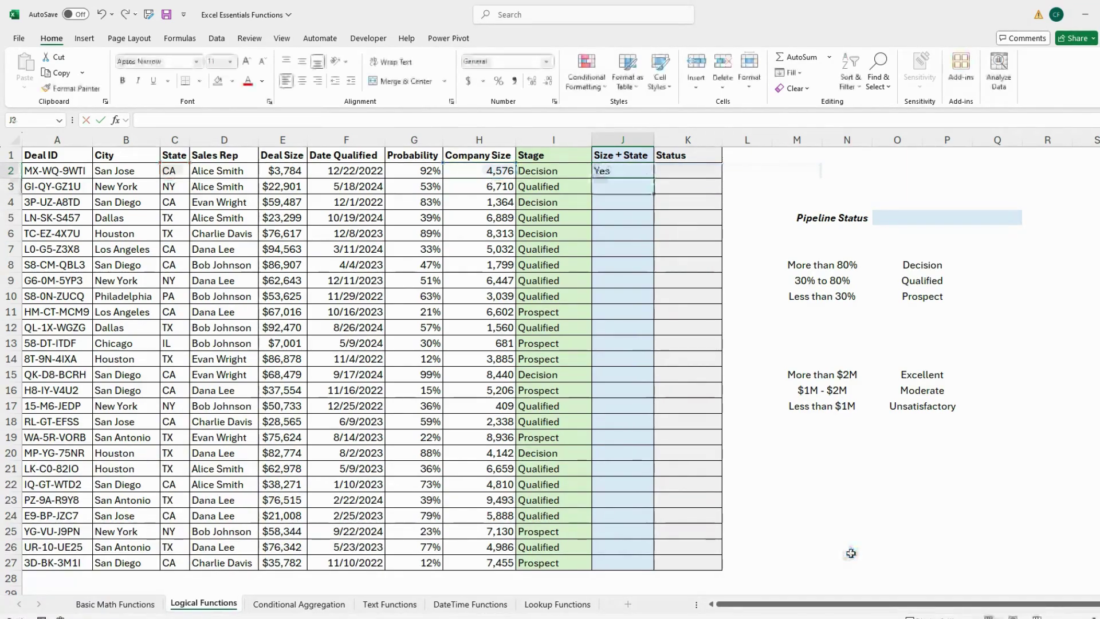
left_click(641, 172)
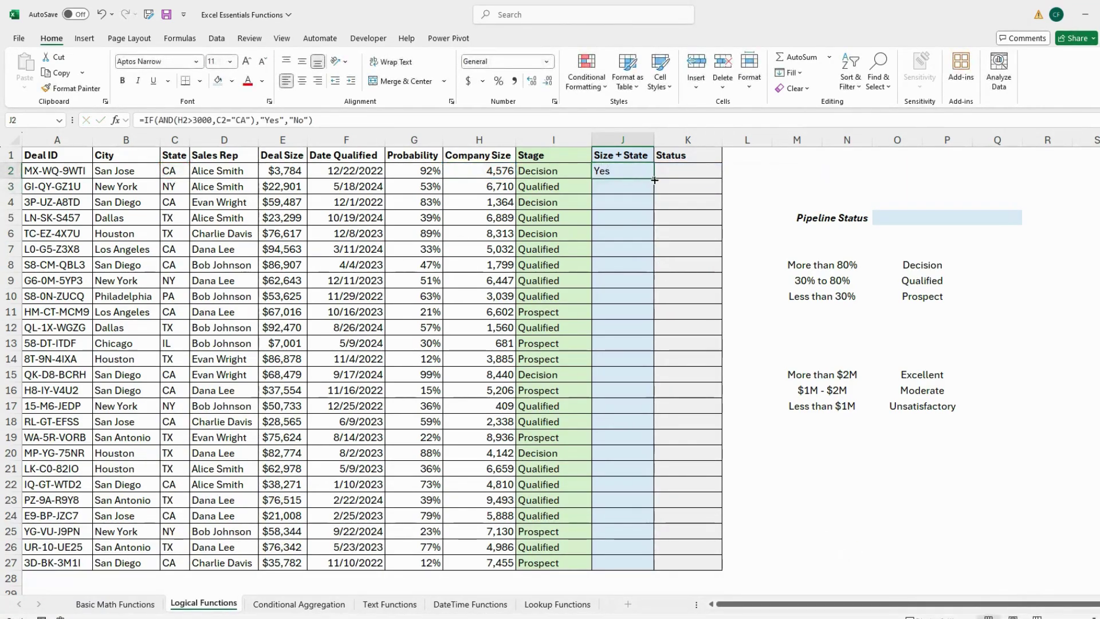
double_click(655, 178)
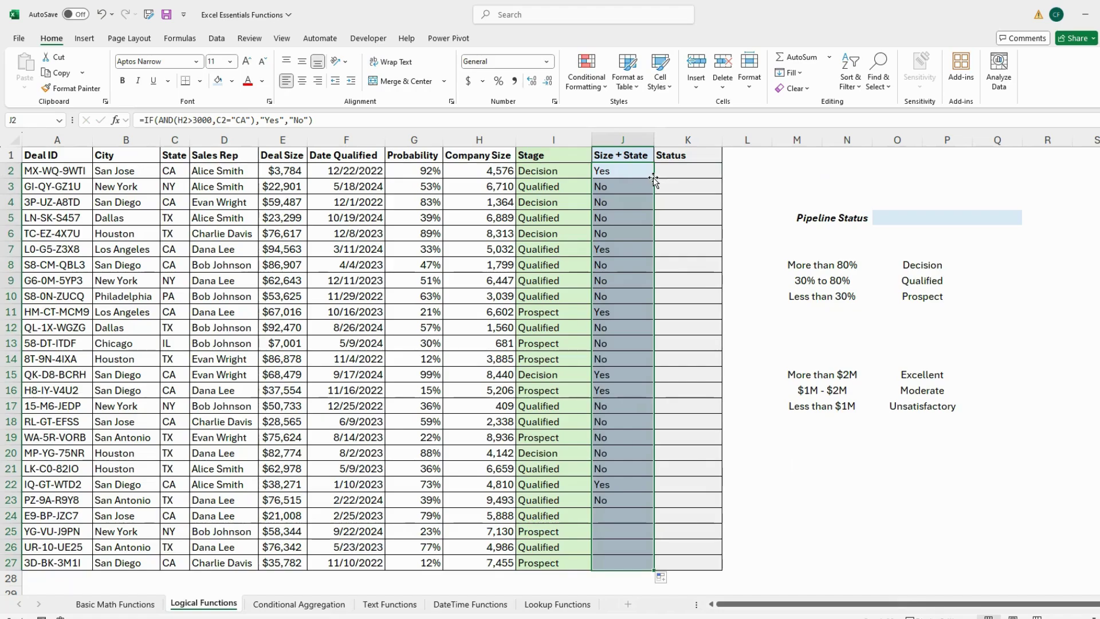
left_click(751, 182)
left_click(632, 175)
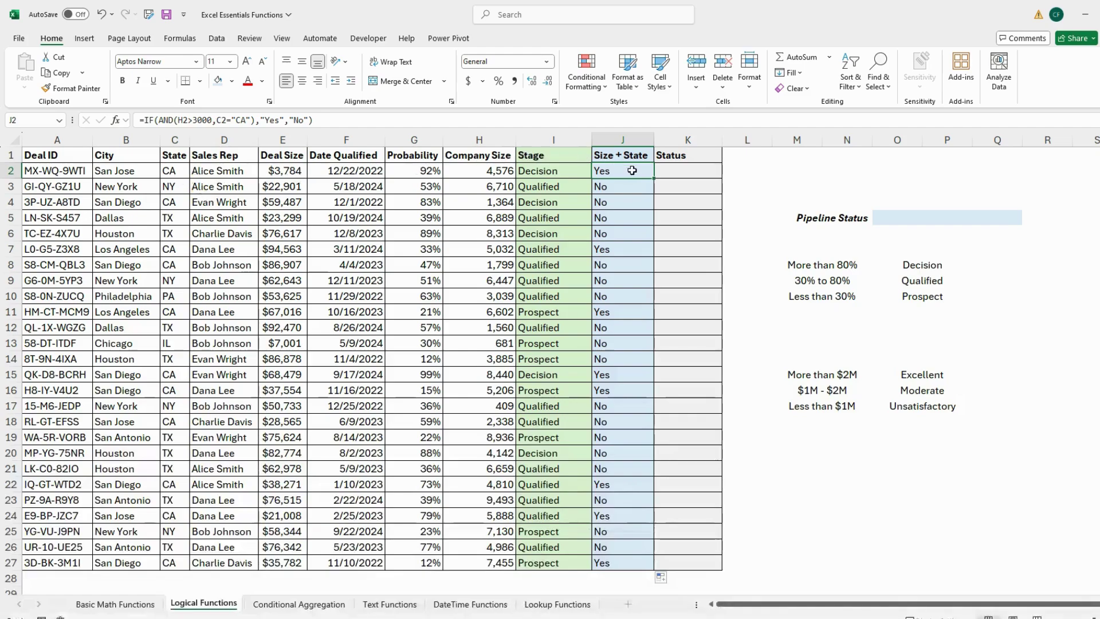
left_click(626, 186)
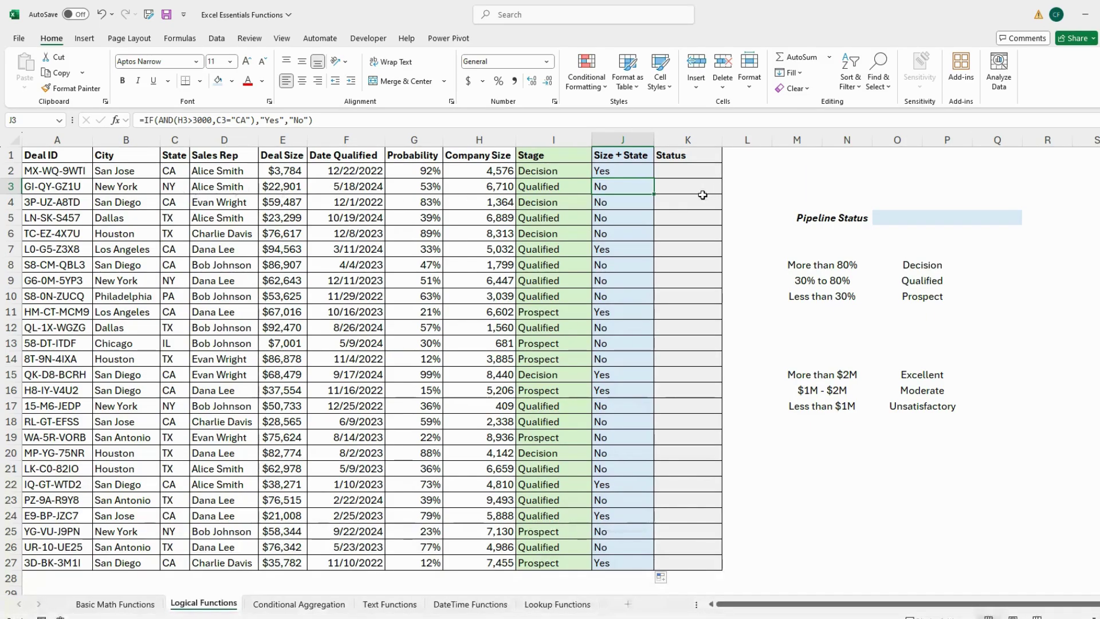
left_click(789, 166)
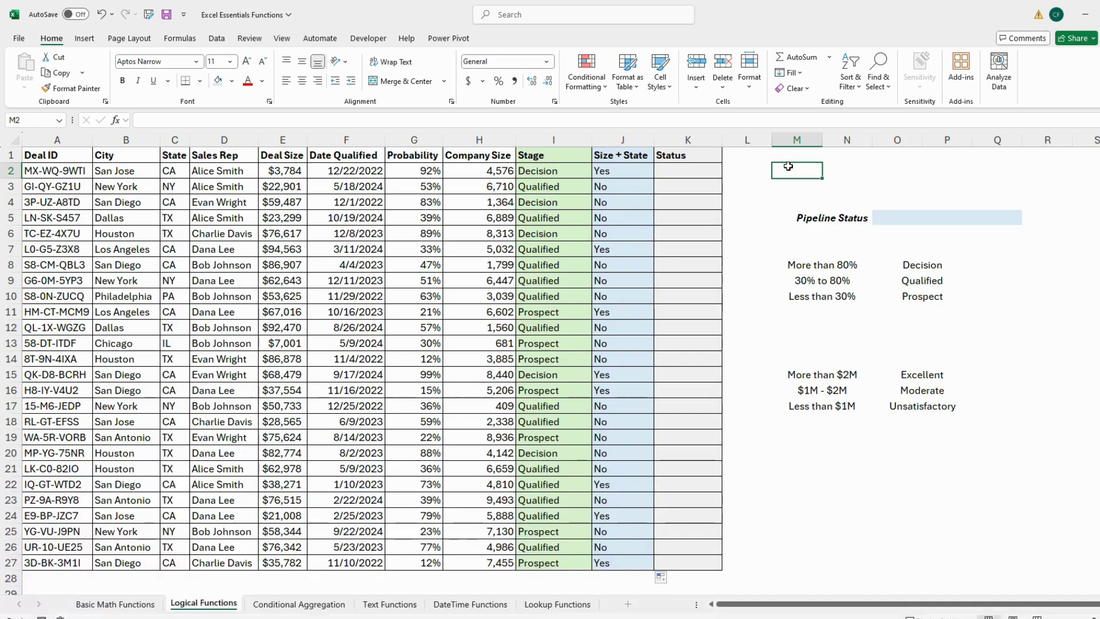
left_click(706, 171)
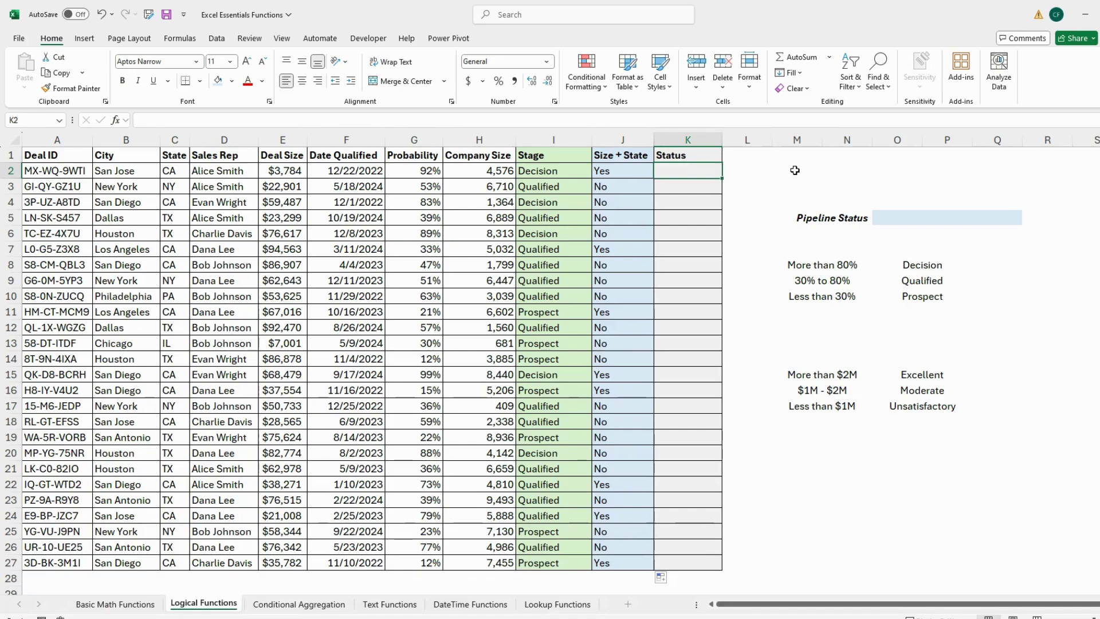
Step: Enter K2's formula =IF(OR(D2=rep 1,D2=rep 2),"Terminated","Active") using two sales reps' names
type("=")
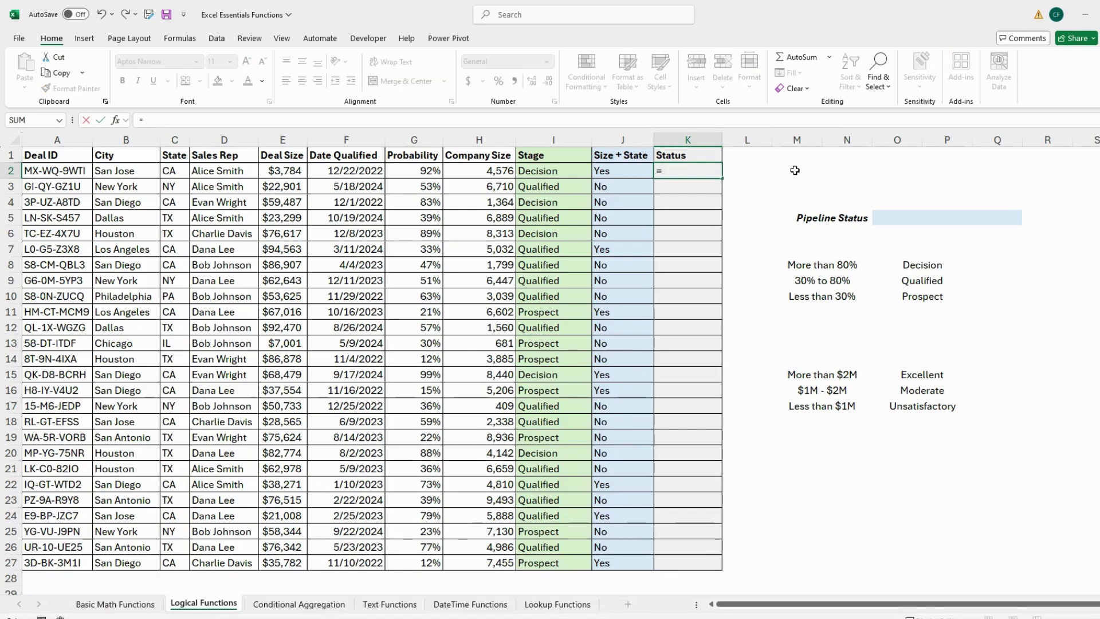
type("IF(")
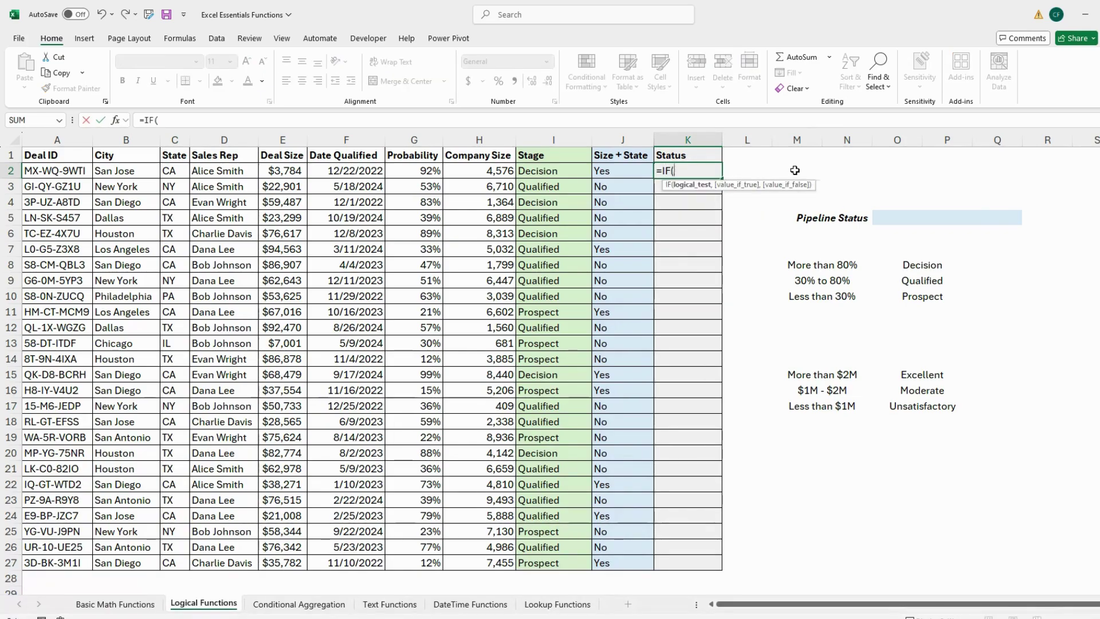
type("OR(")
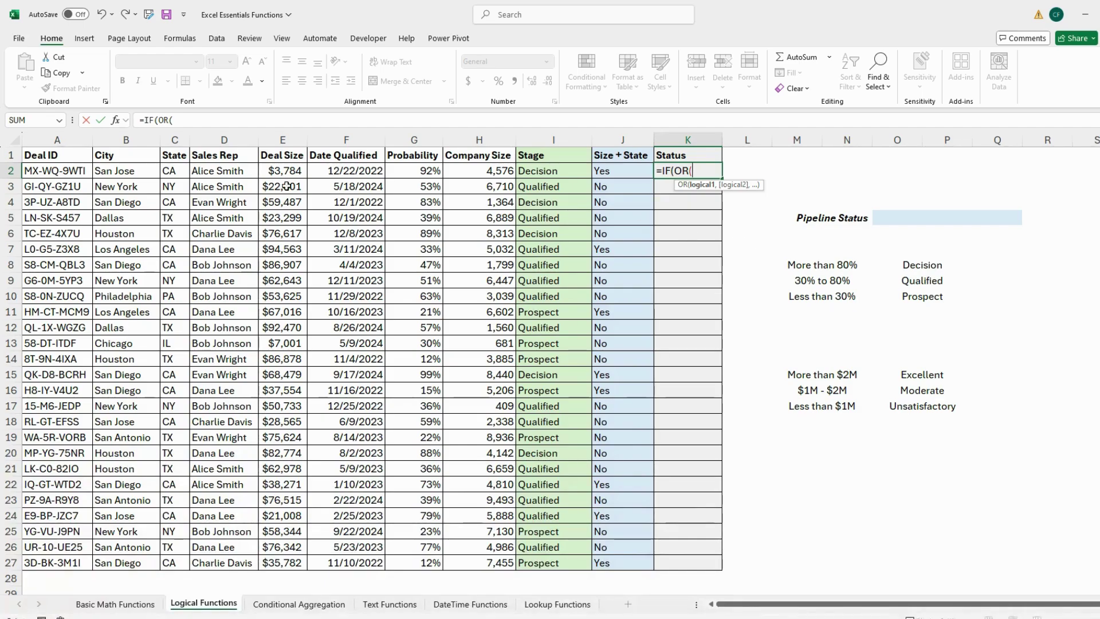
left_click(244, 171)
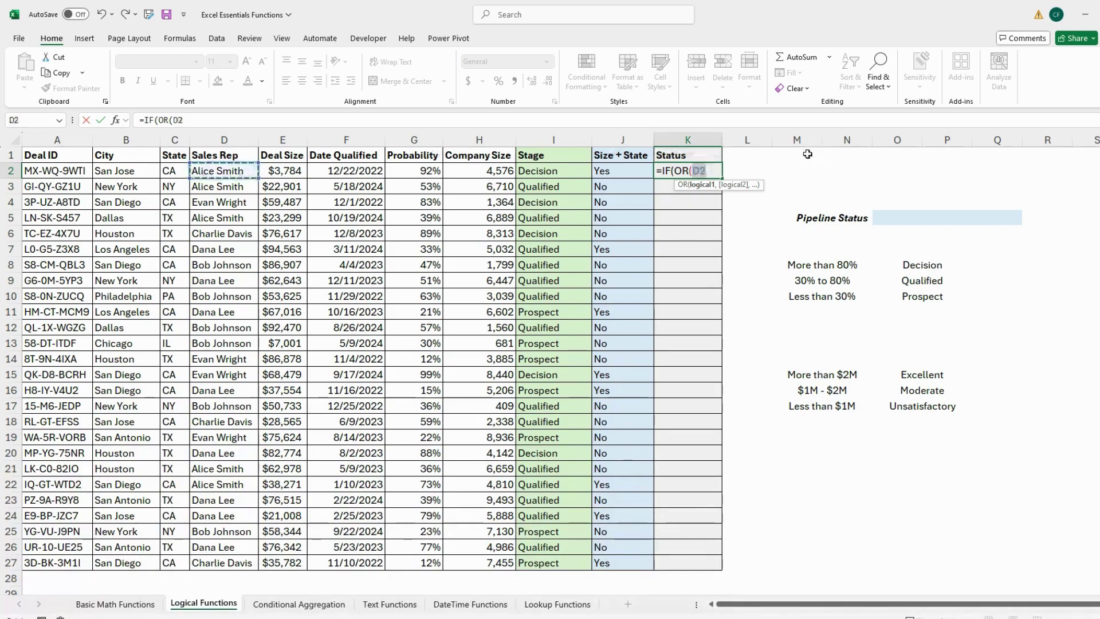
type("=:")
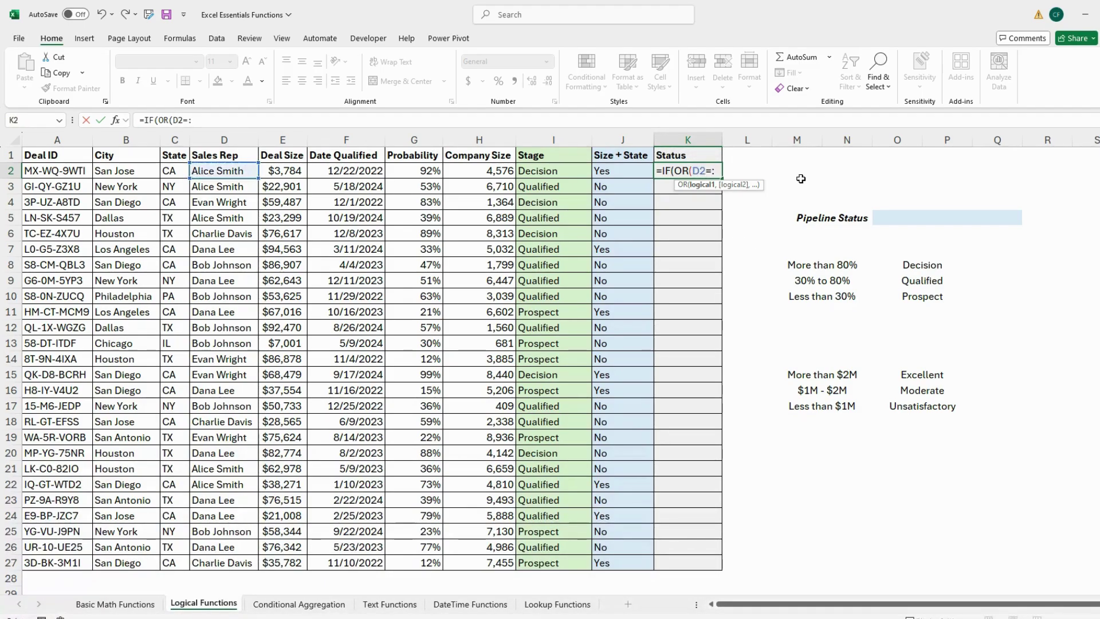
key("BackSpace")
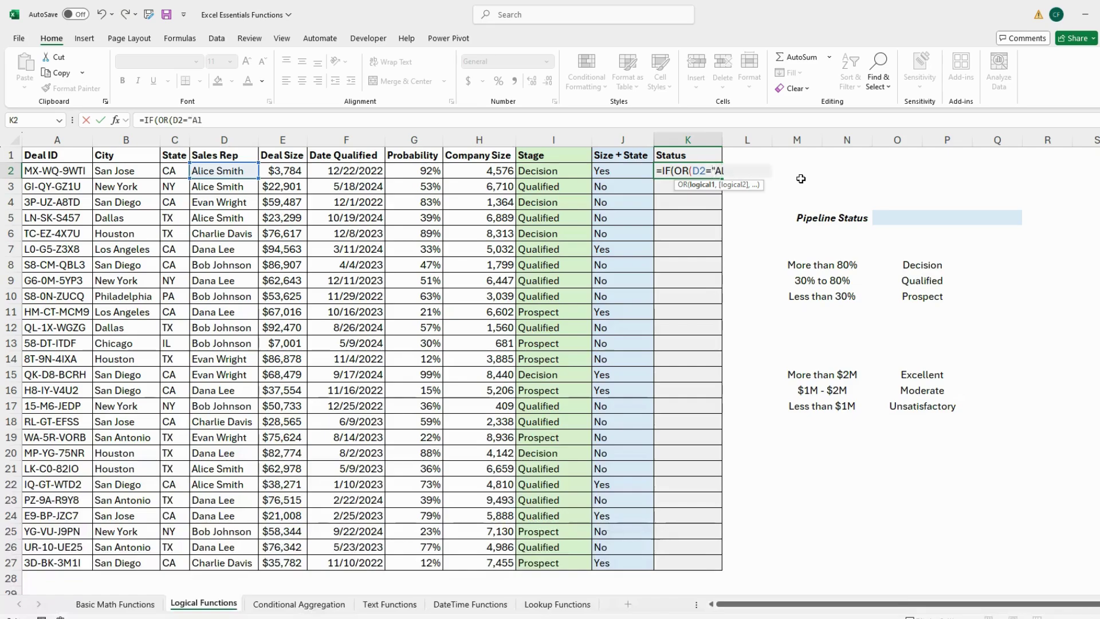
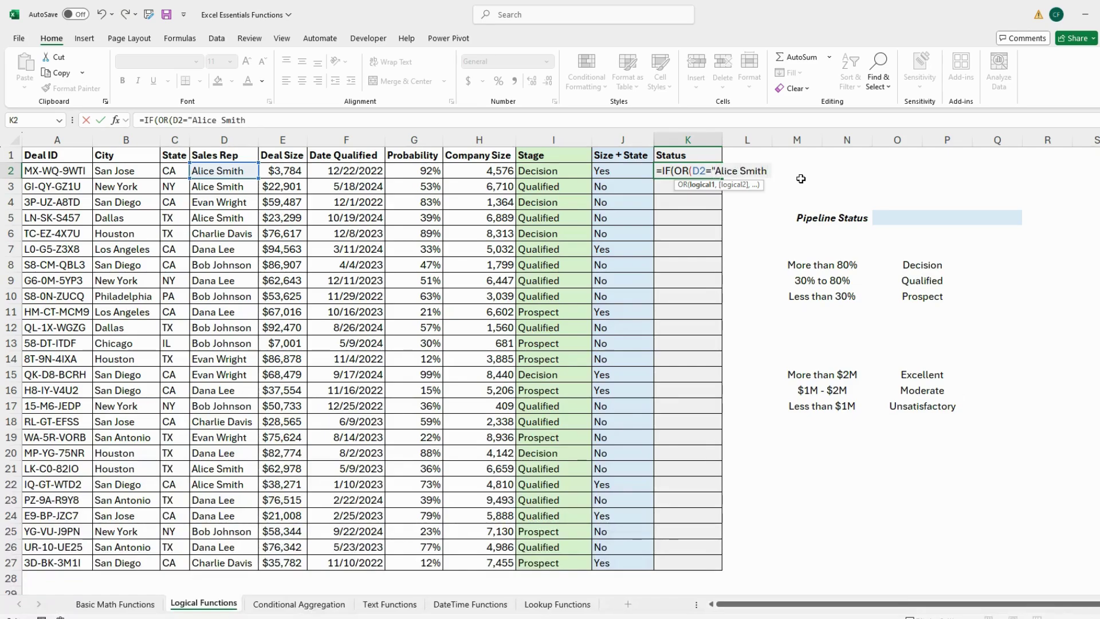
type("\",")
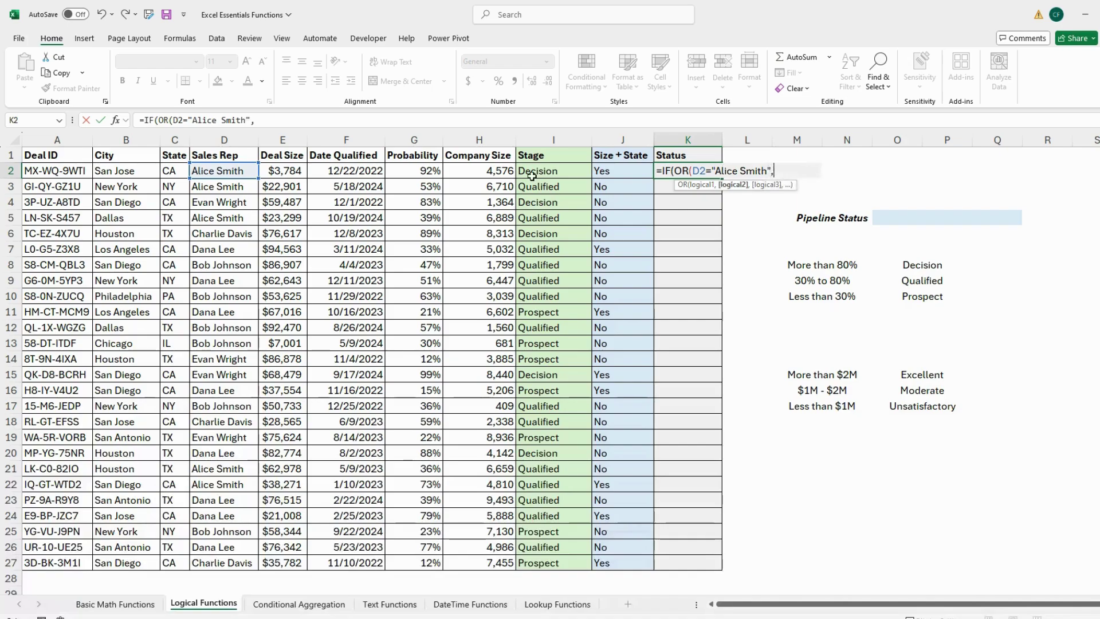
left_click(229, 171)
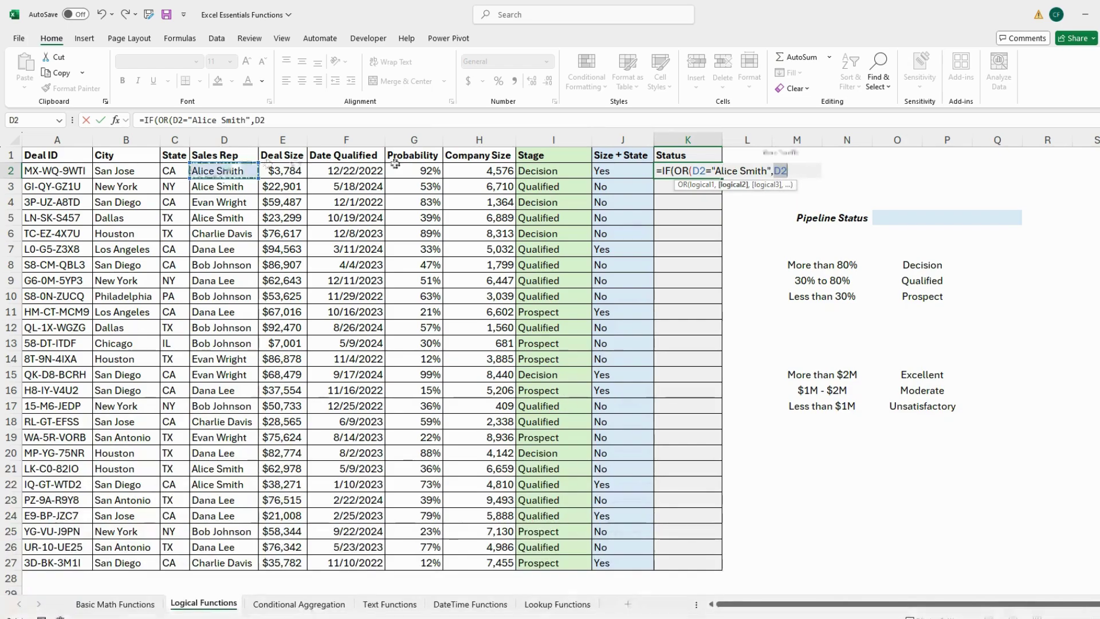
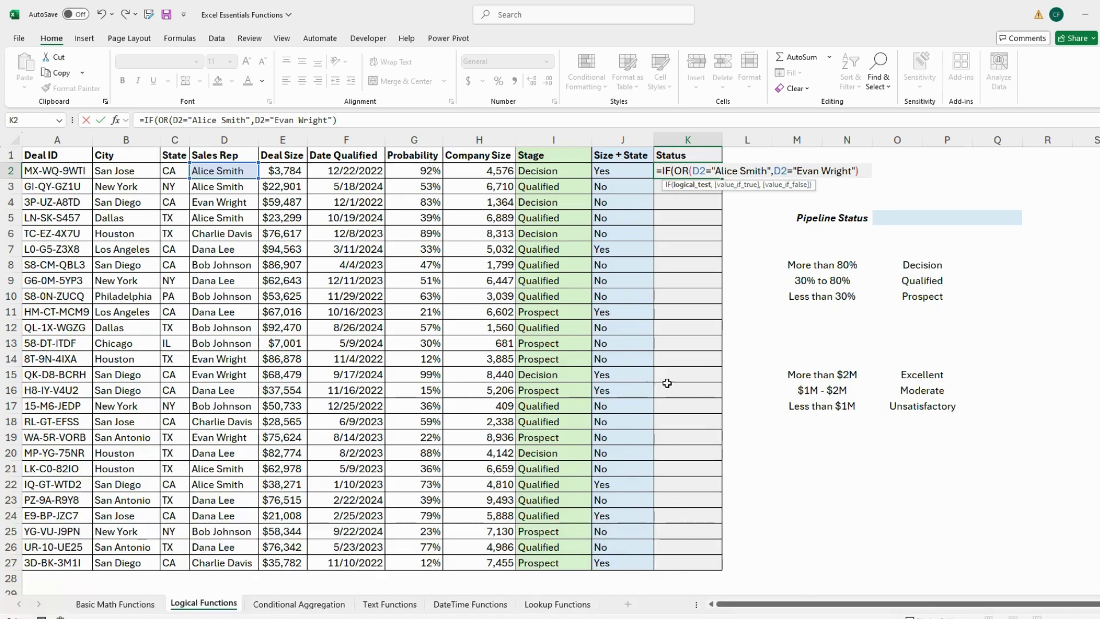
type(",")
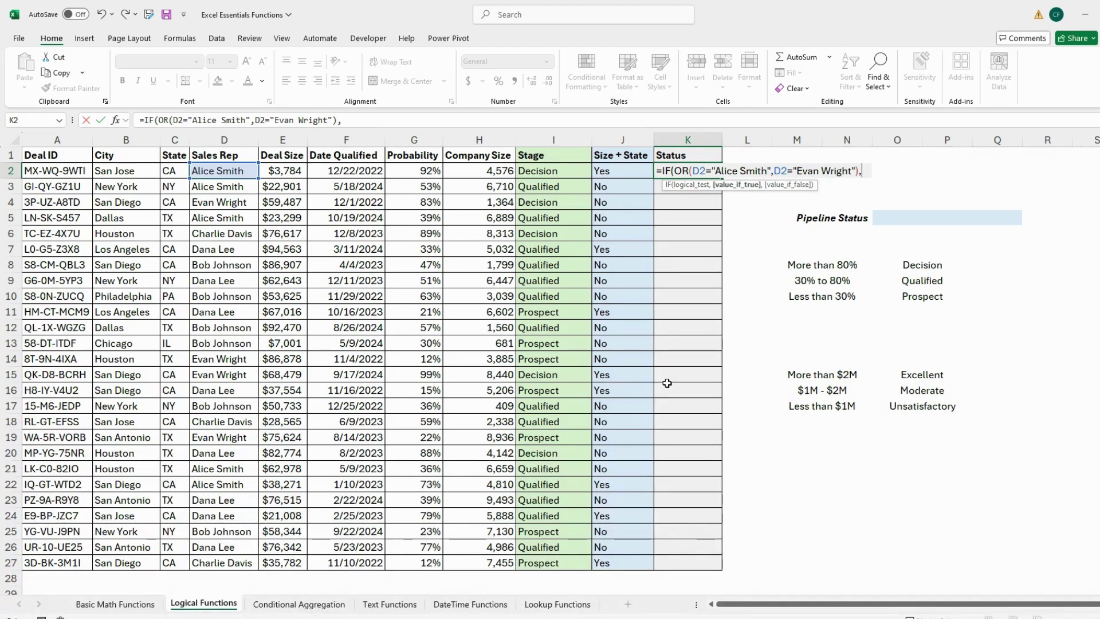
type("\"Ter")
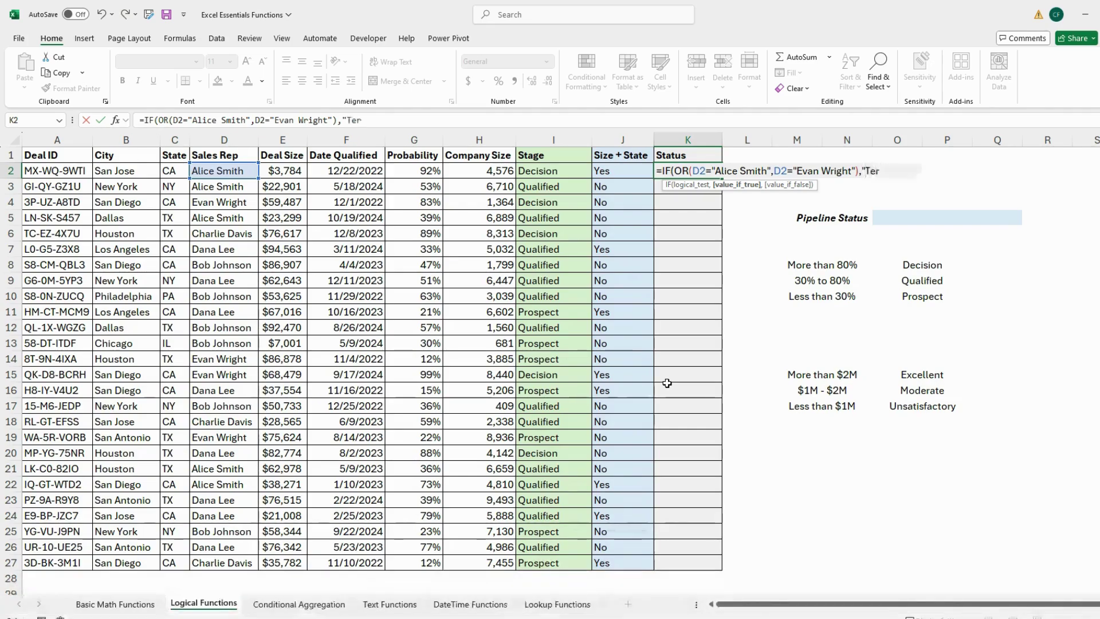
type("minated\"")
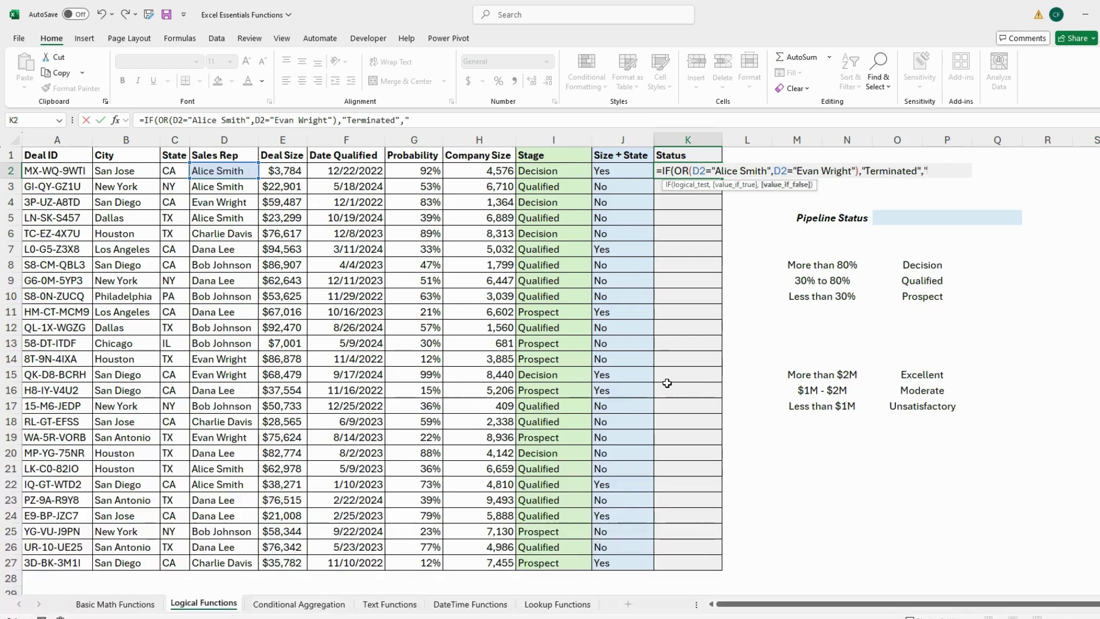
type(",\"Active\")")
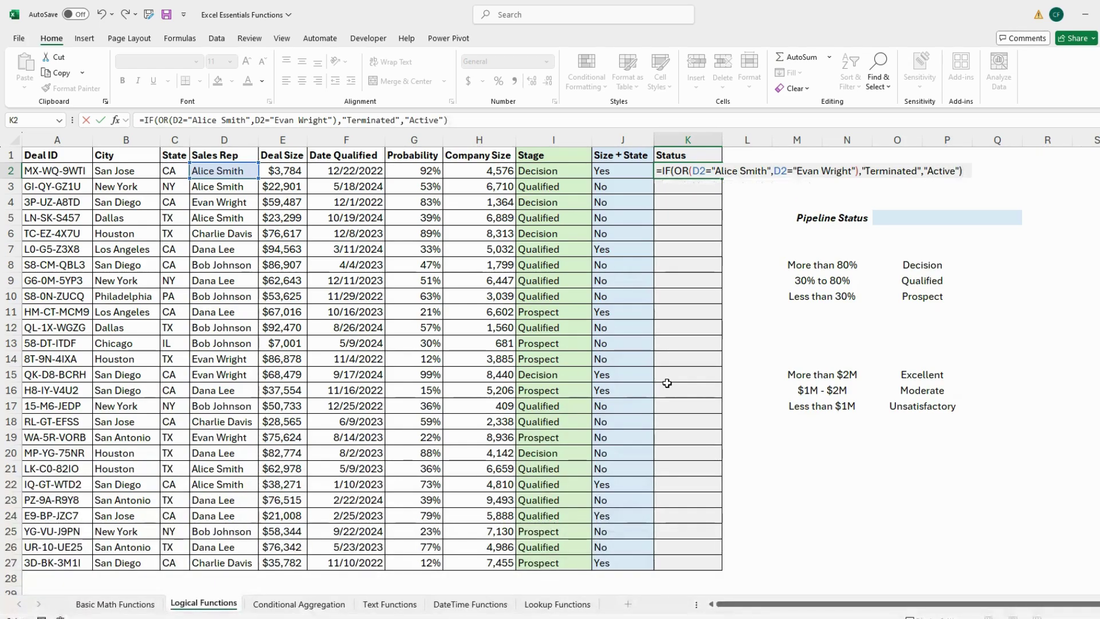
Step: Commit K2's Status formula and fill it down to K27
key("Return")
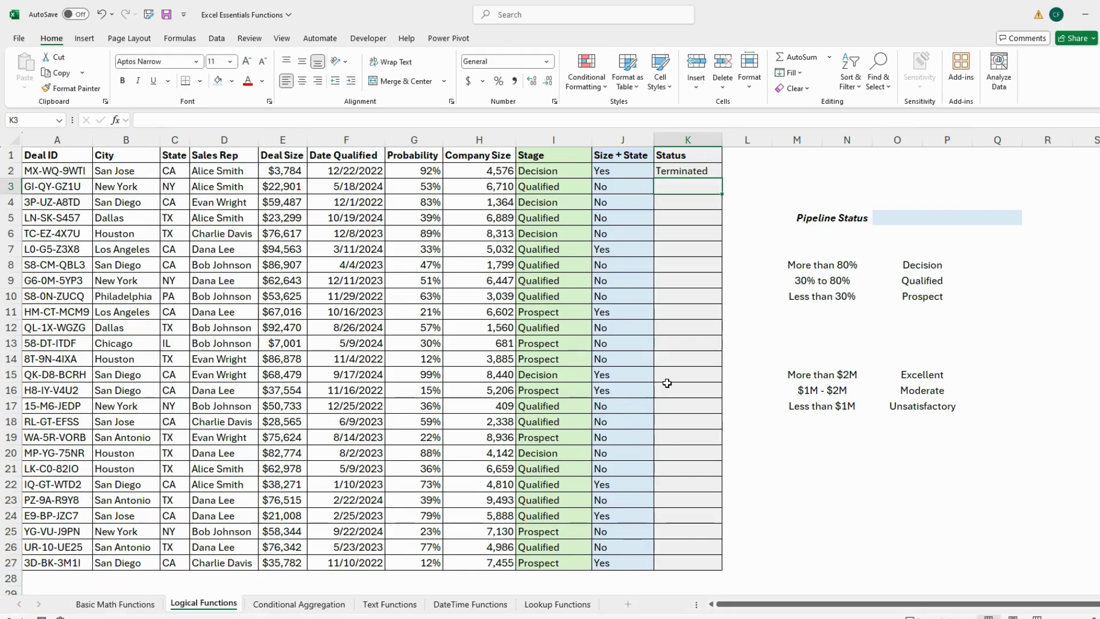
left_click(713, 171)
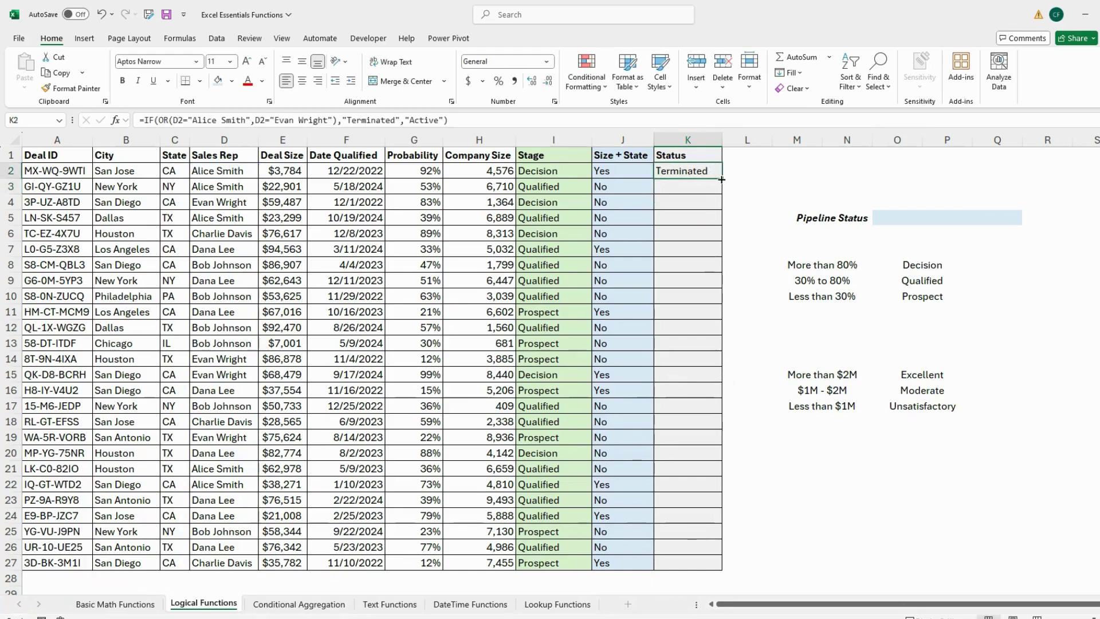
double_click(723, 178)
left_click(743, 182)
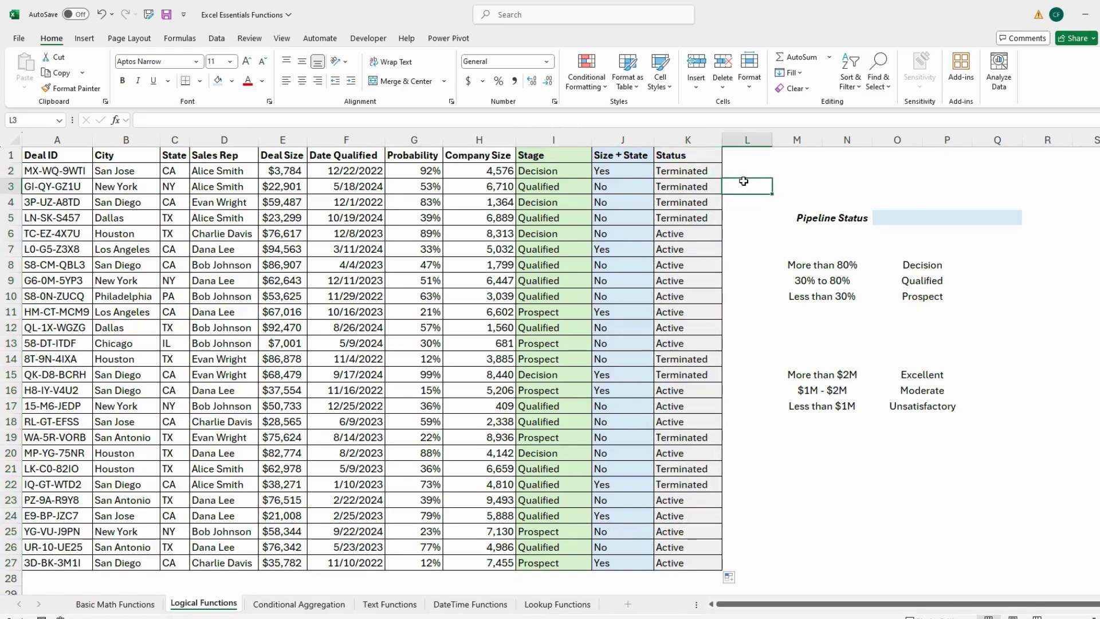
Step: Spot-check the Status results in K2, K4 and K6 against their sales reps
left_click(660, 171)
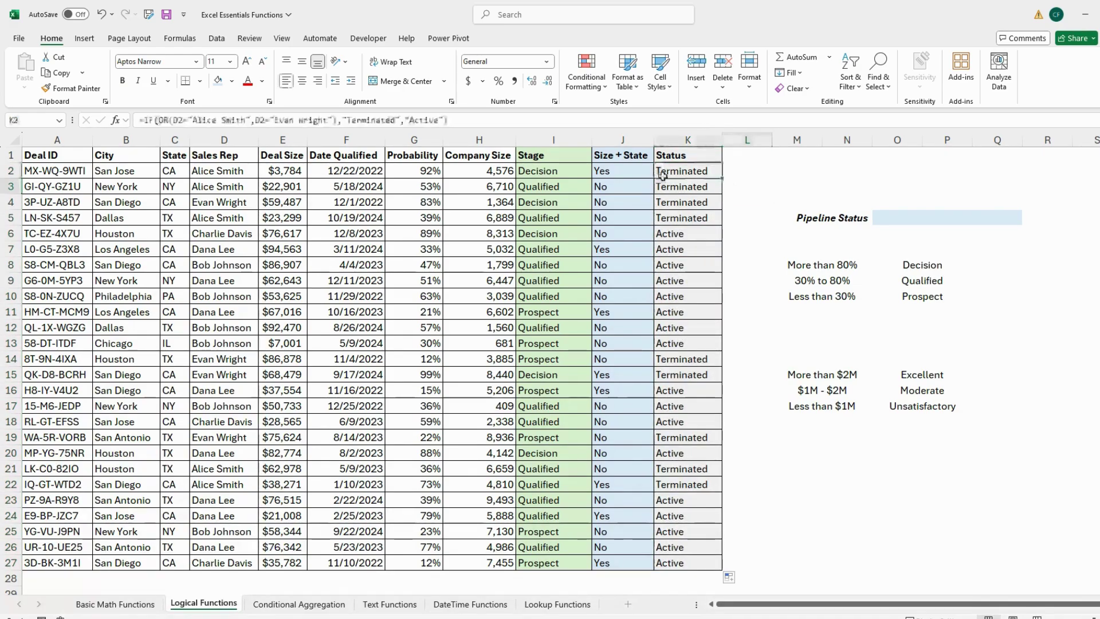
left_click(237, 174)
left_click(687, 203)
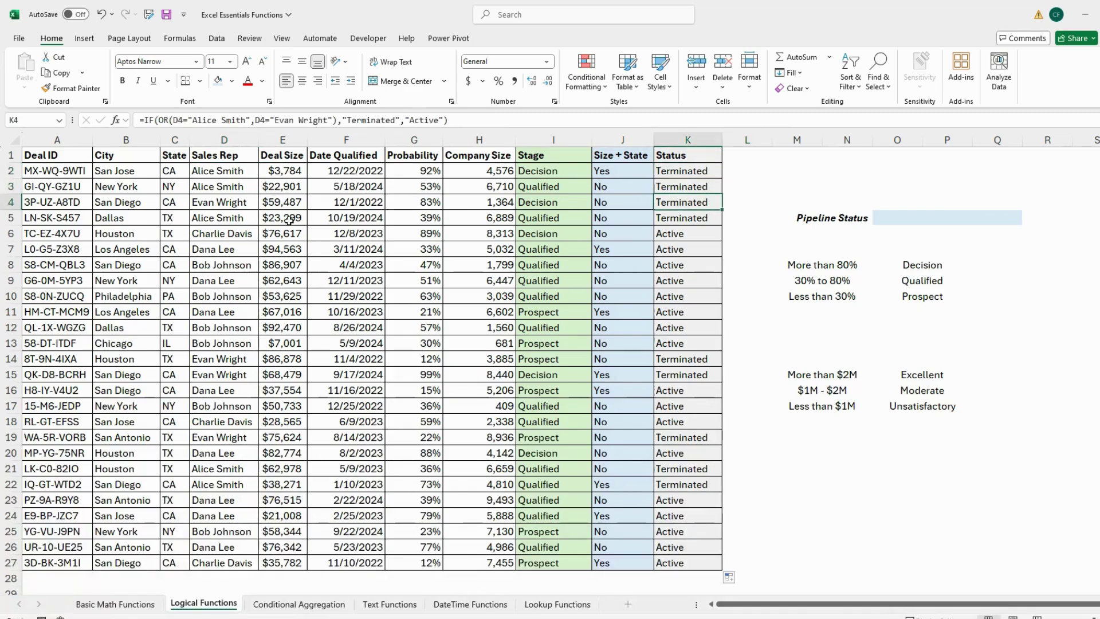
left_click(231, 207)
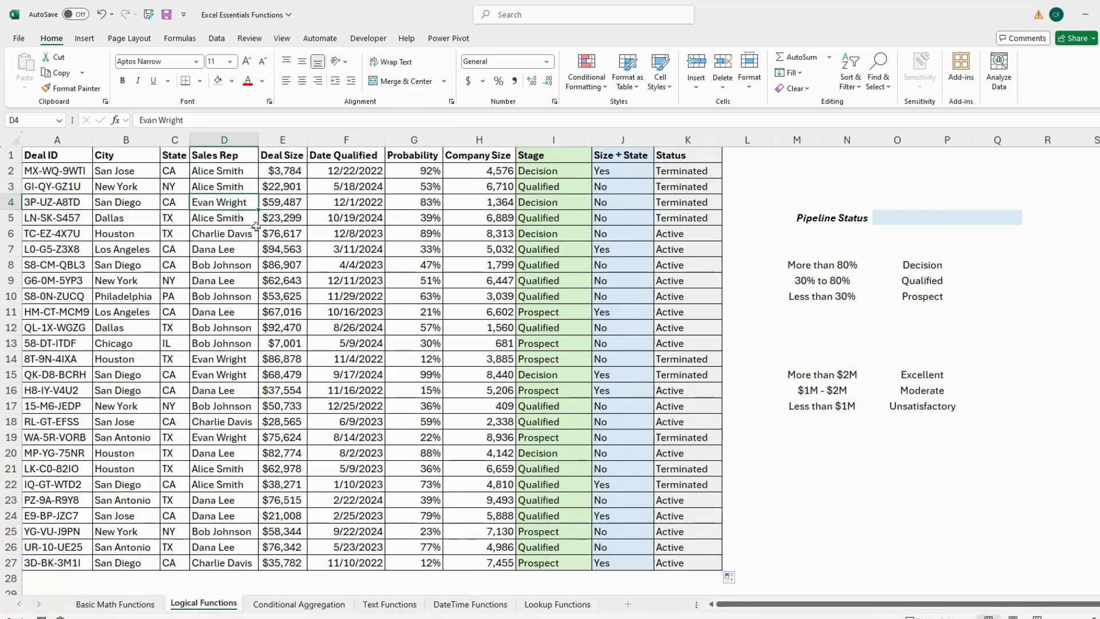
left_click(670, 235)
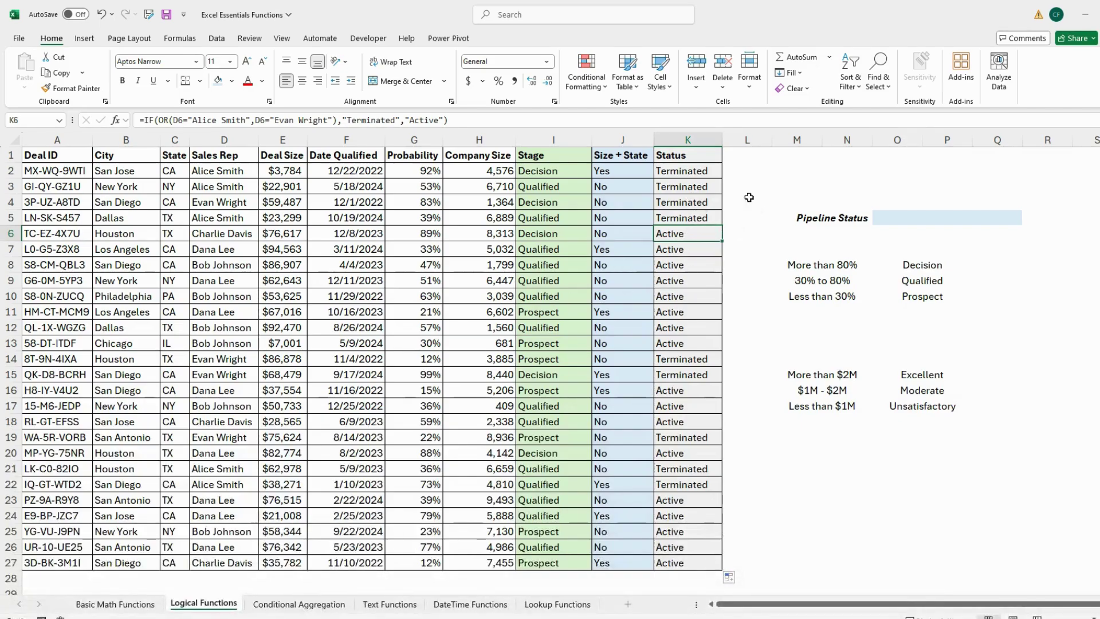
left_click(1029, 308)
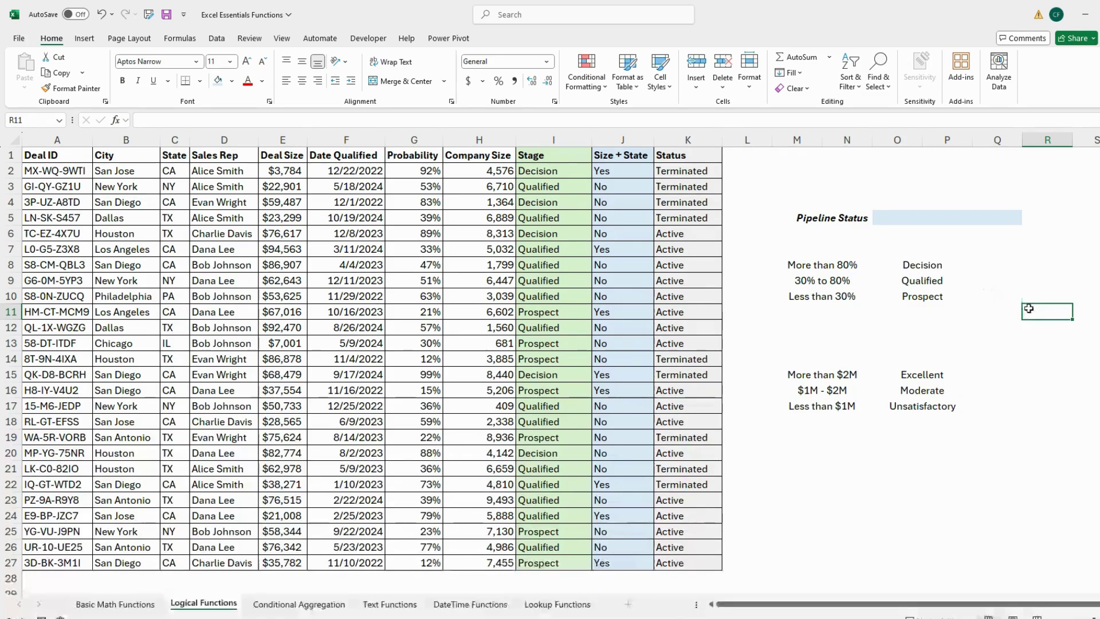
left_click(929, 222)
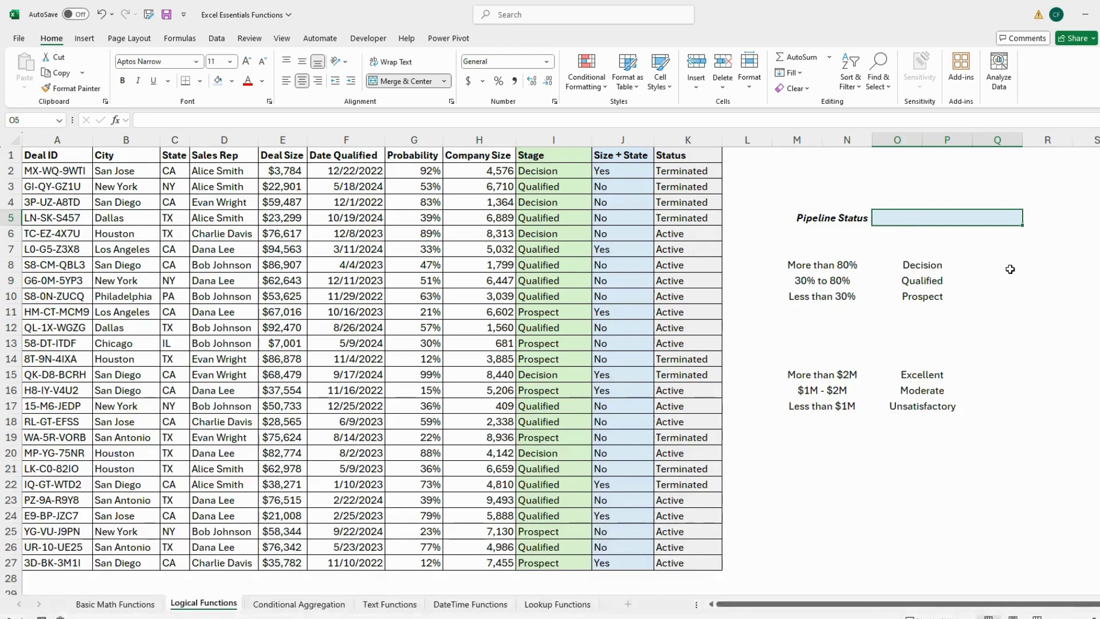
Step: Enter =IF(SUM(E2:E27)>2000000,"Excellent",IF(SUM(E2:E27)>1000000,"Moderate","Unsatisfactory")) in O5
type("=IF")
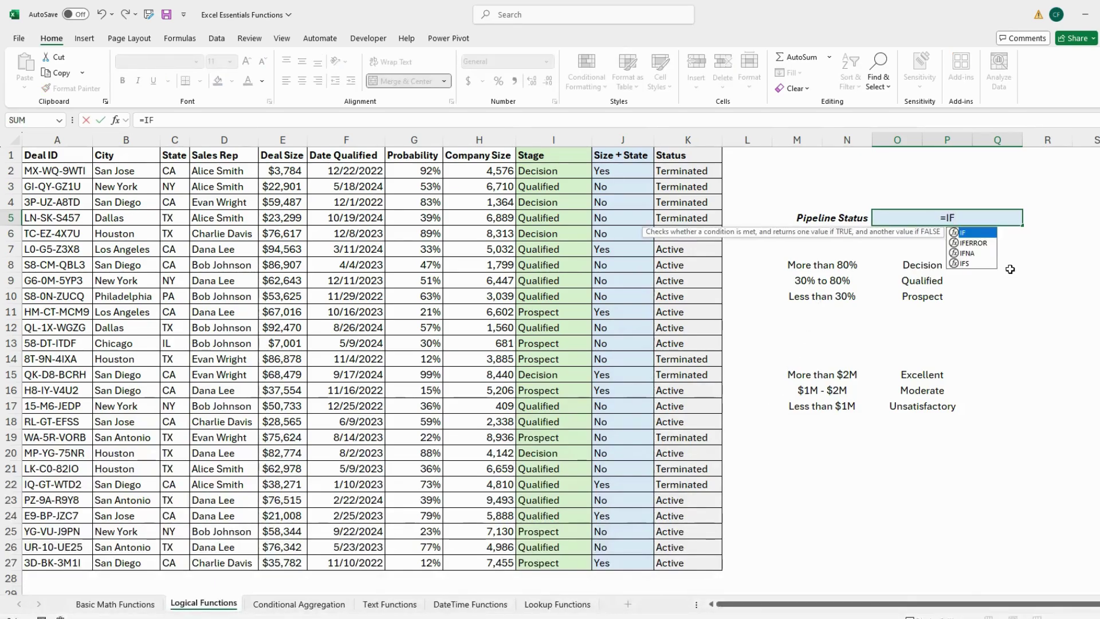
type("(")
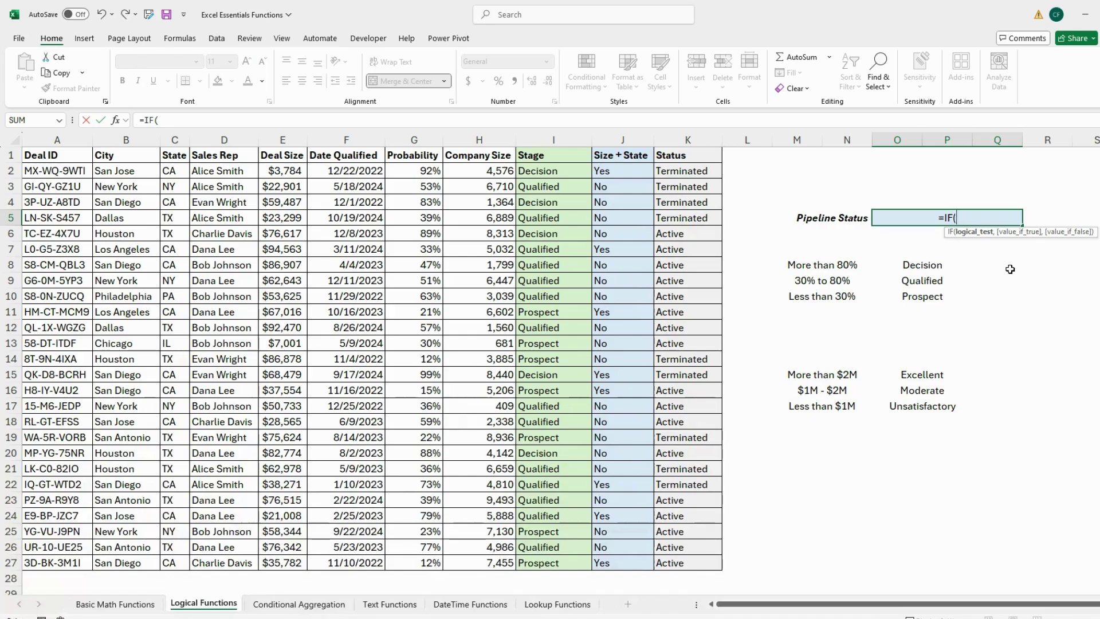
type("SUM(")
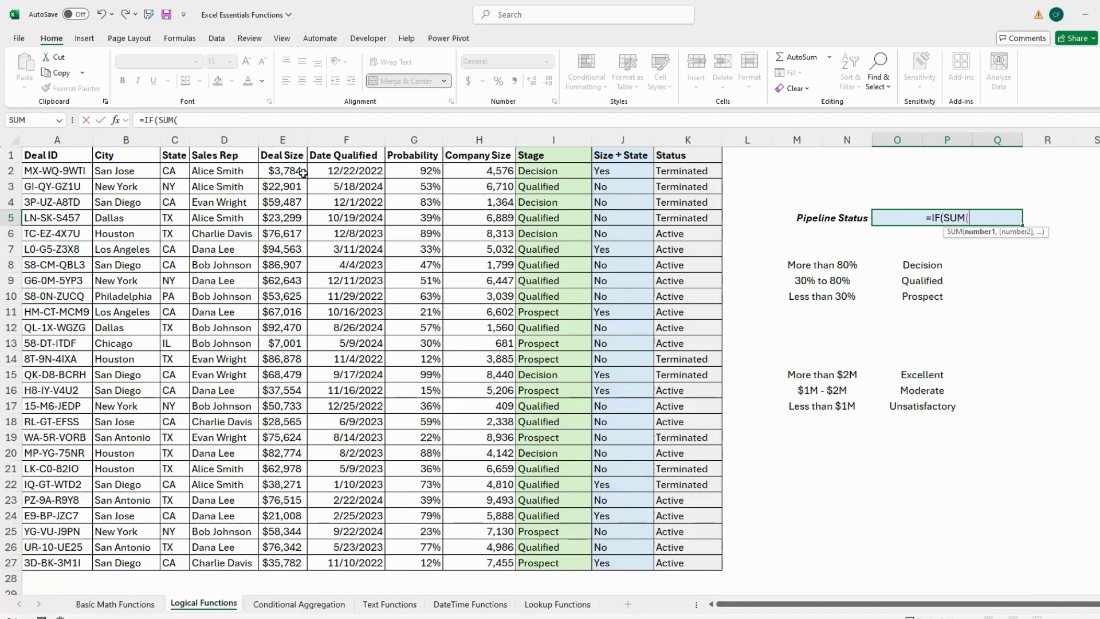
left_click_drag(301, 172, 290, 345)
left_click_drag(291, 510, 300, 562)
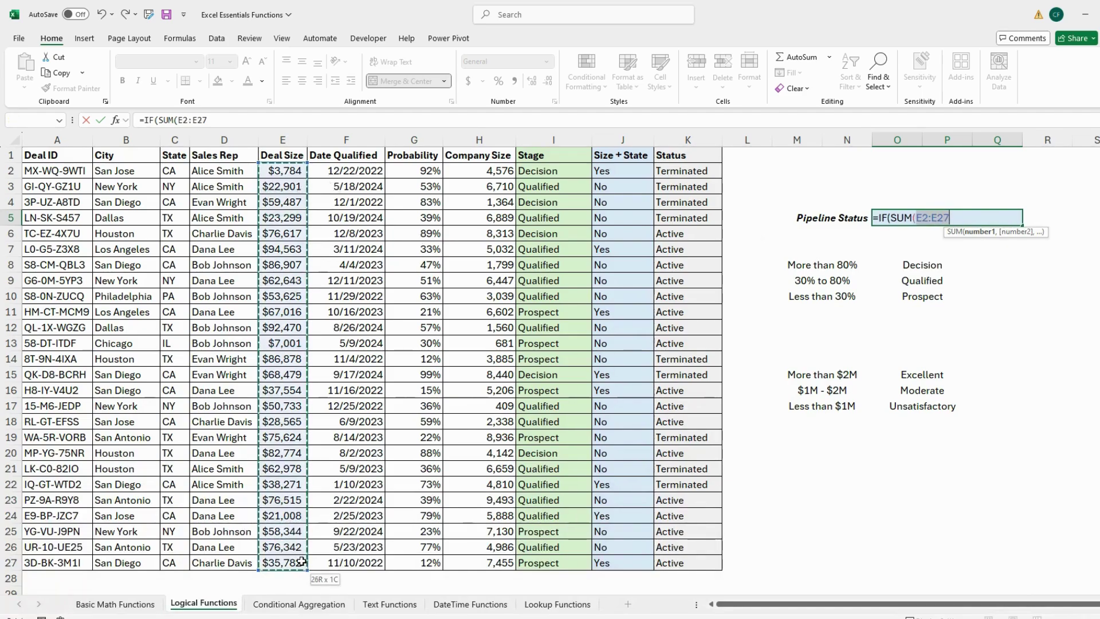
type(")")
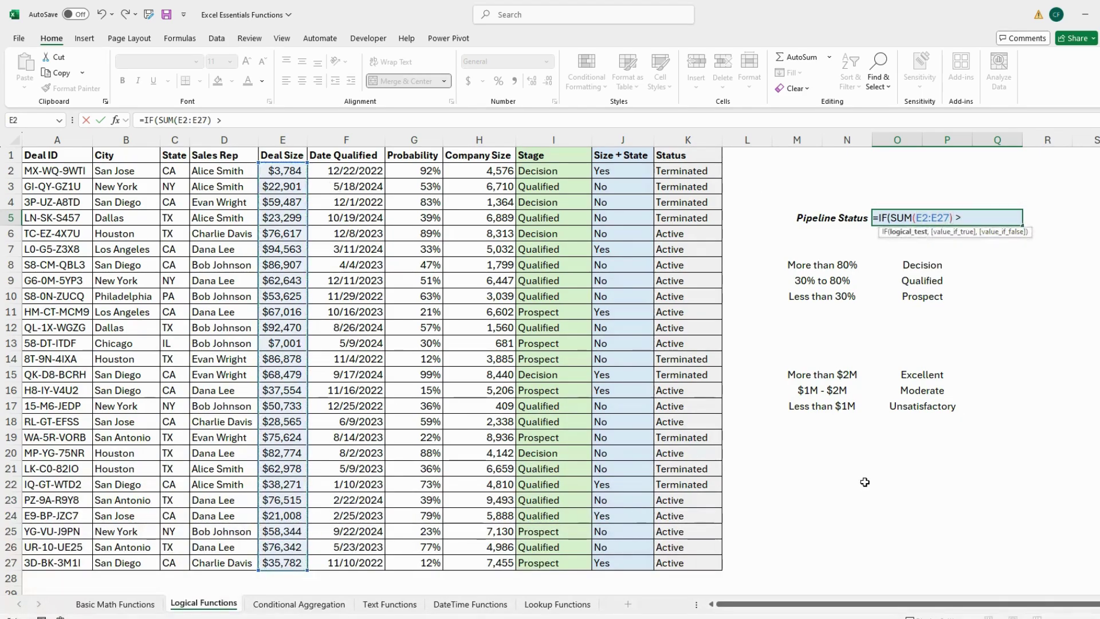
type(" > 2000000")
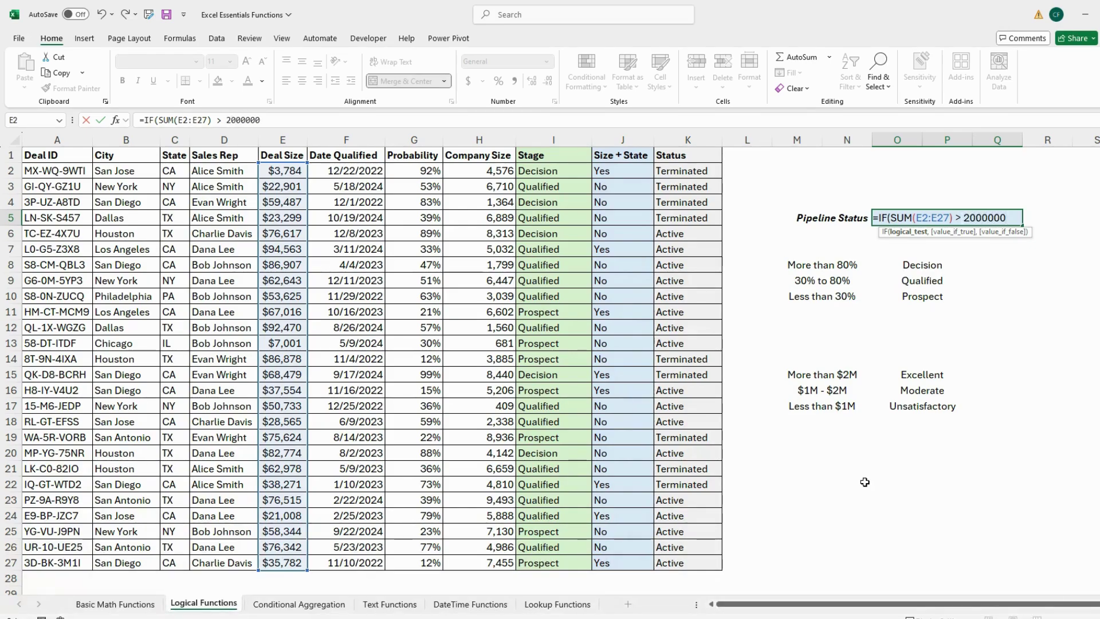
type(",\"E")
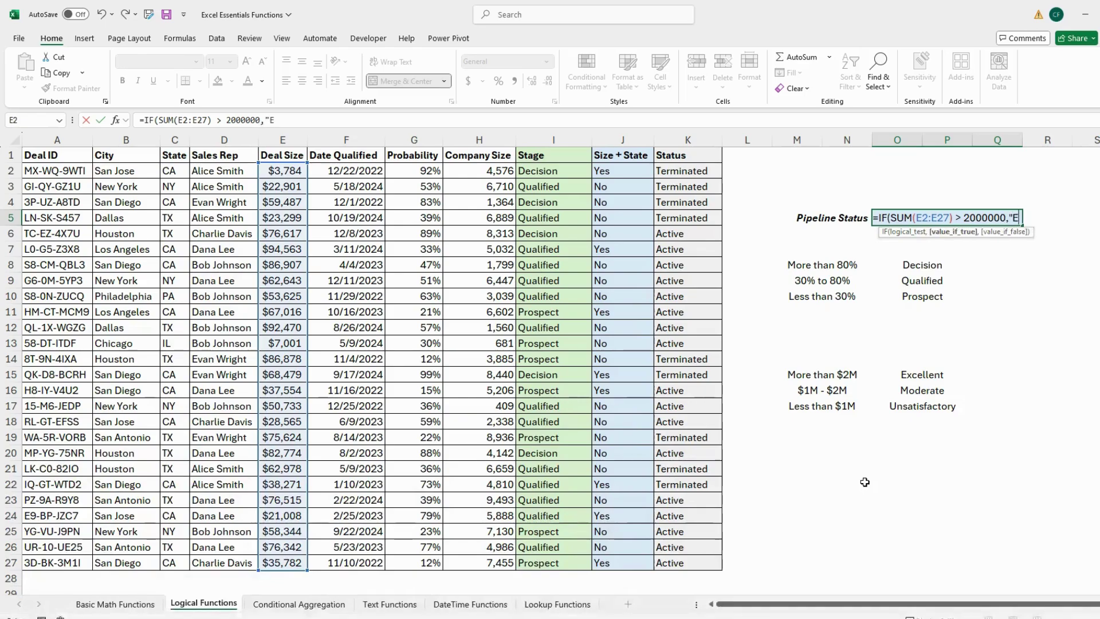
type("xcellen")
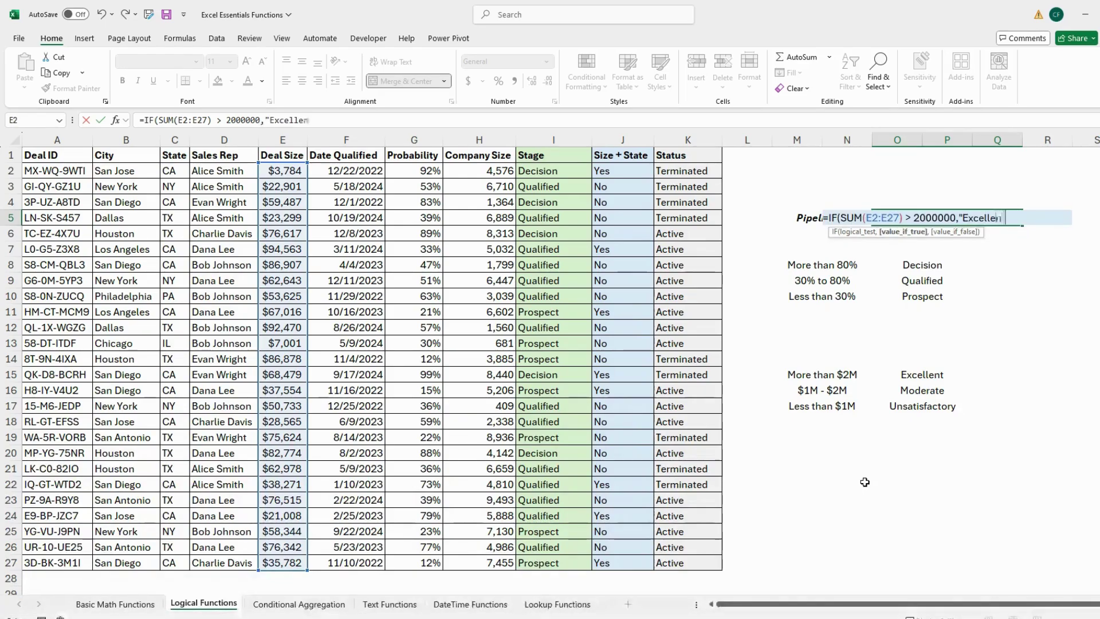
type("t\",")
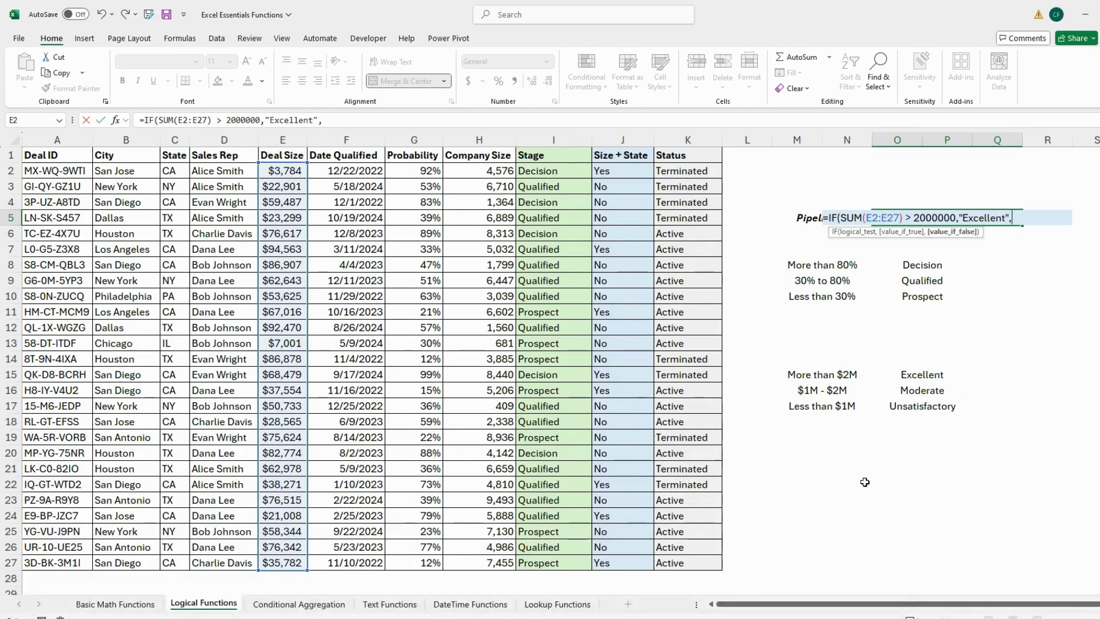
type("IF")
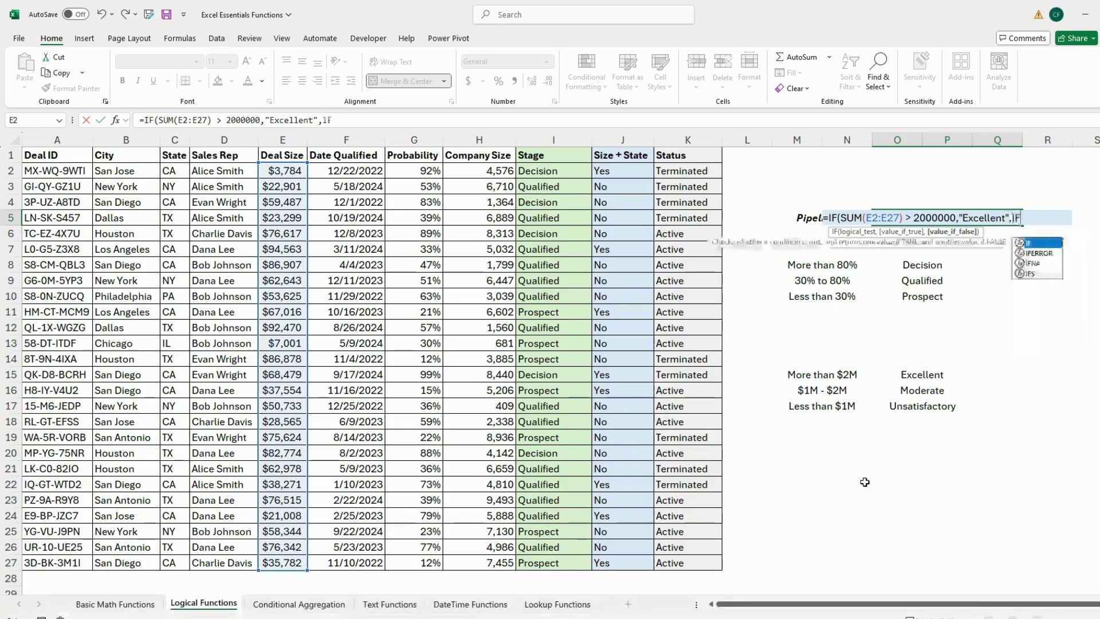
type("(S")
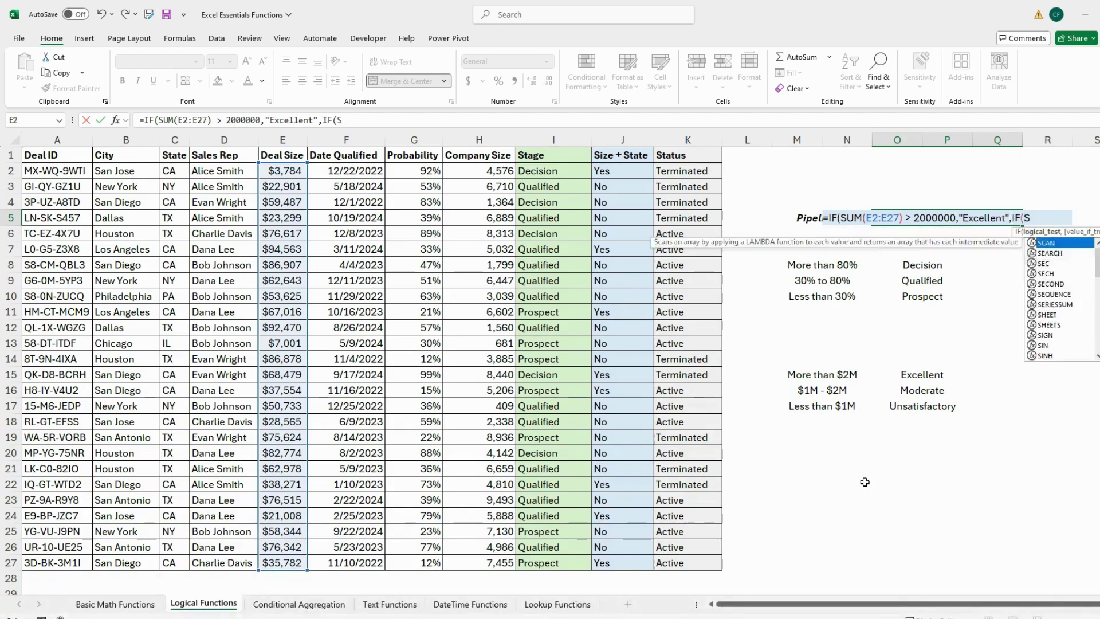
type("UM(")
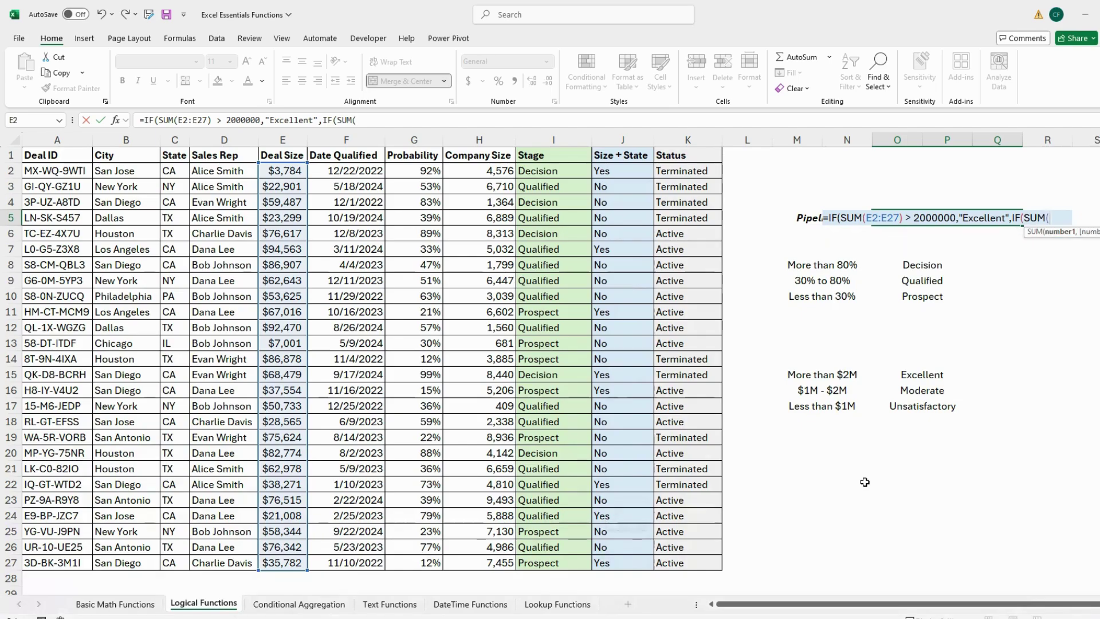
type("E2:")
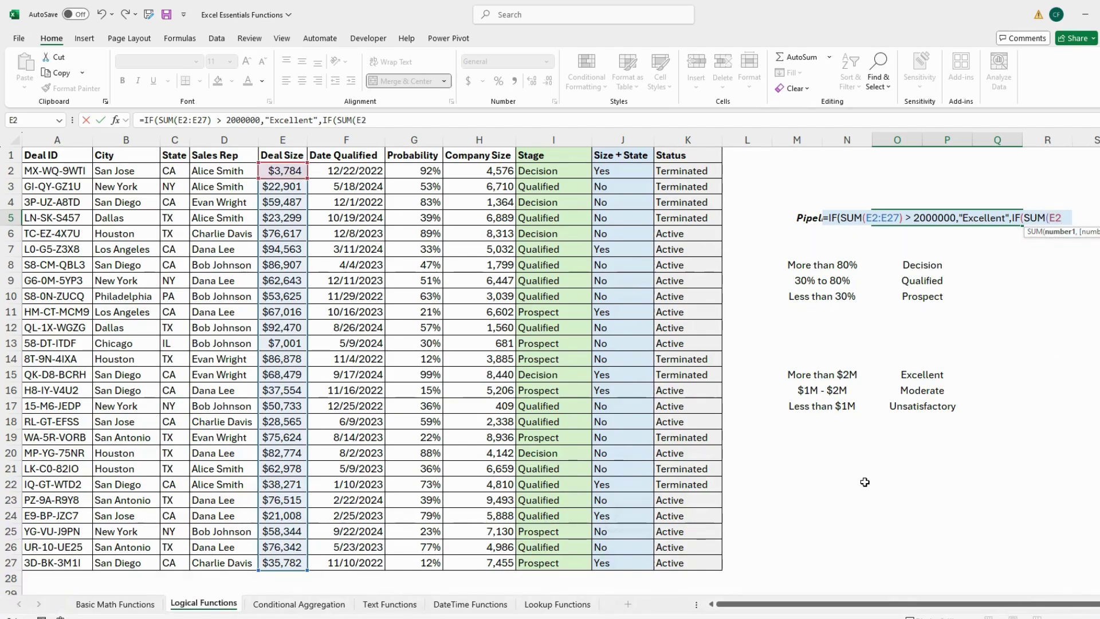
type("E27")
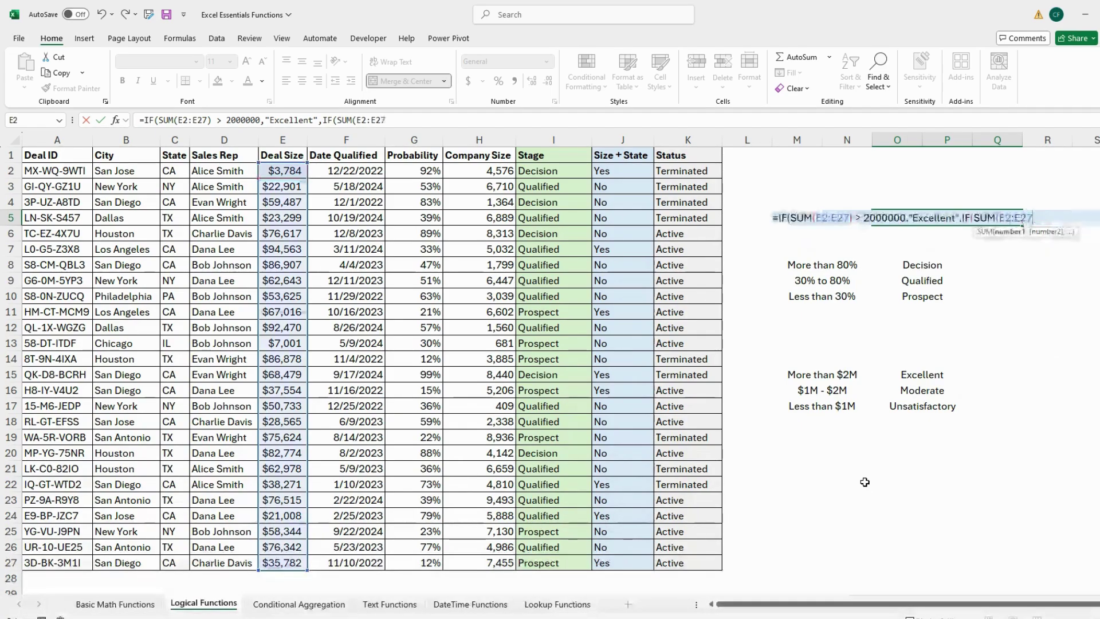
type(")")
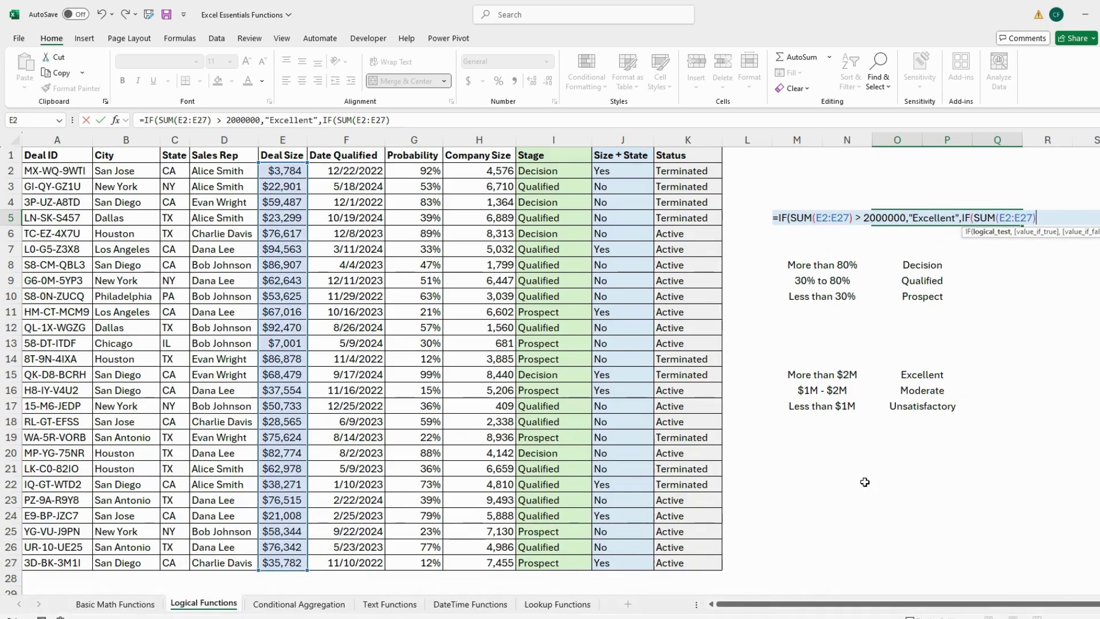
type(">1000")
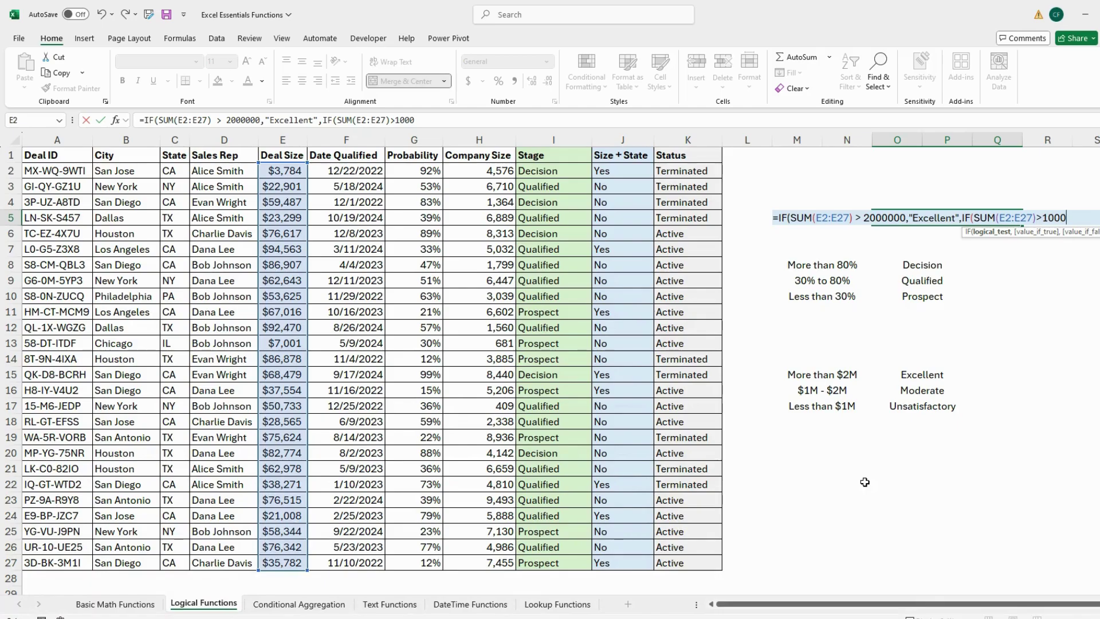
type("000,")
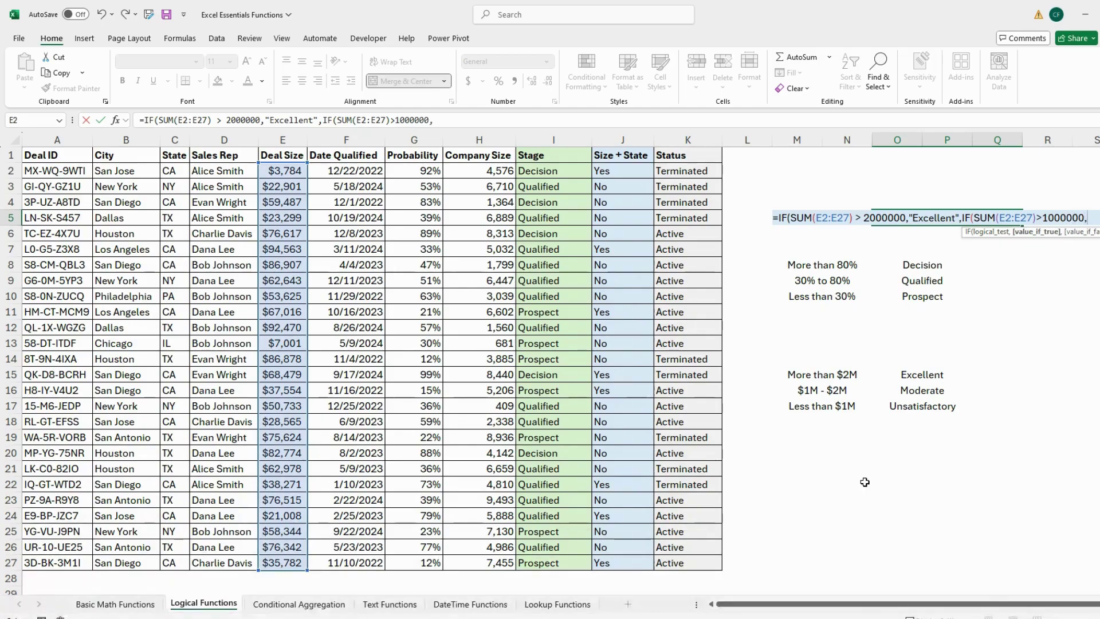
type("\"Moderate\",")
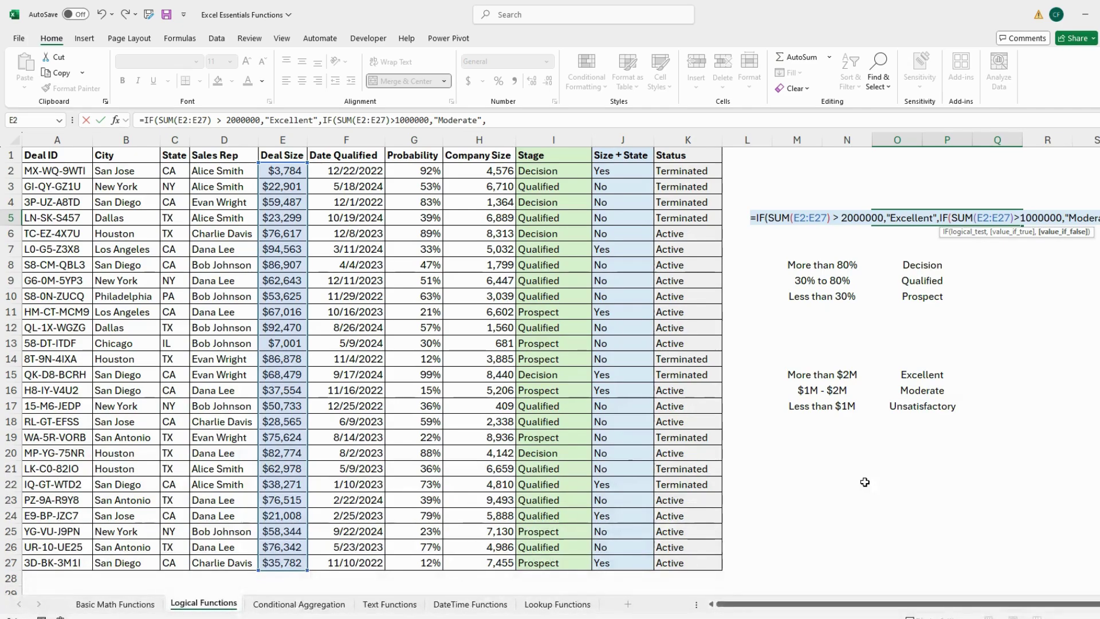
type("\"SUnsatisfactory\")")
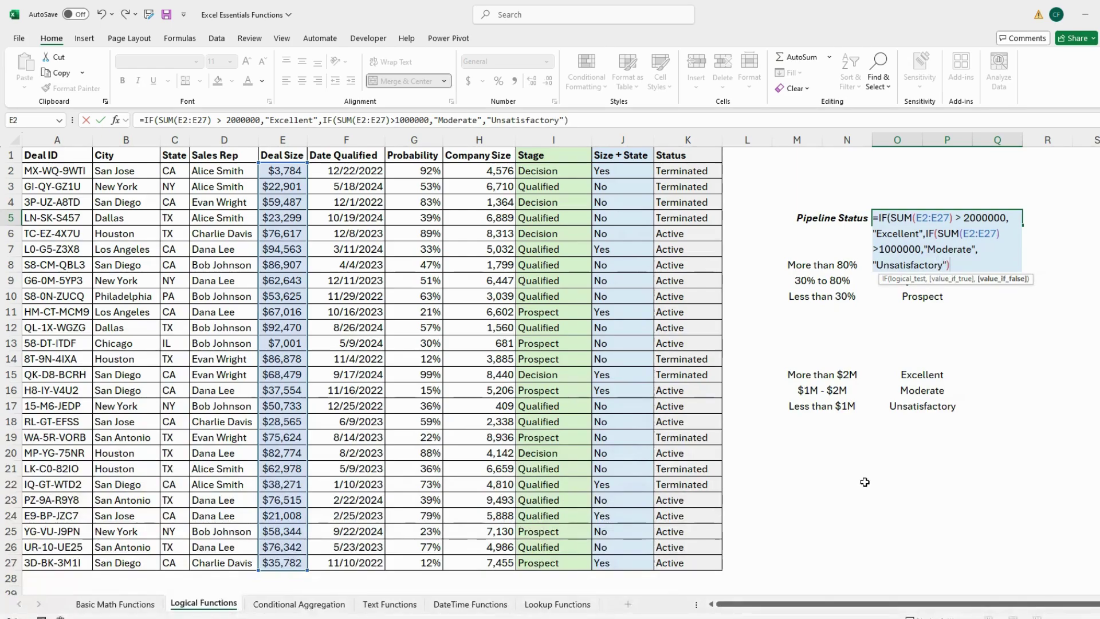
type(")")
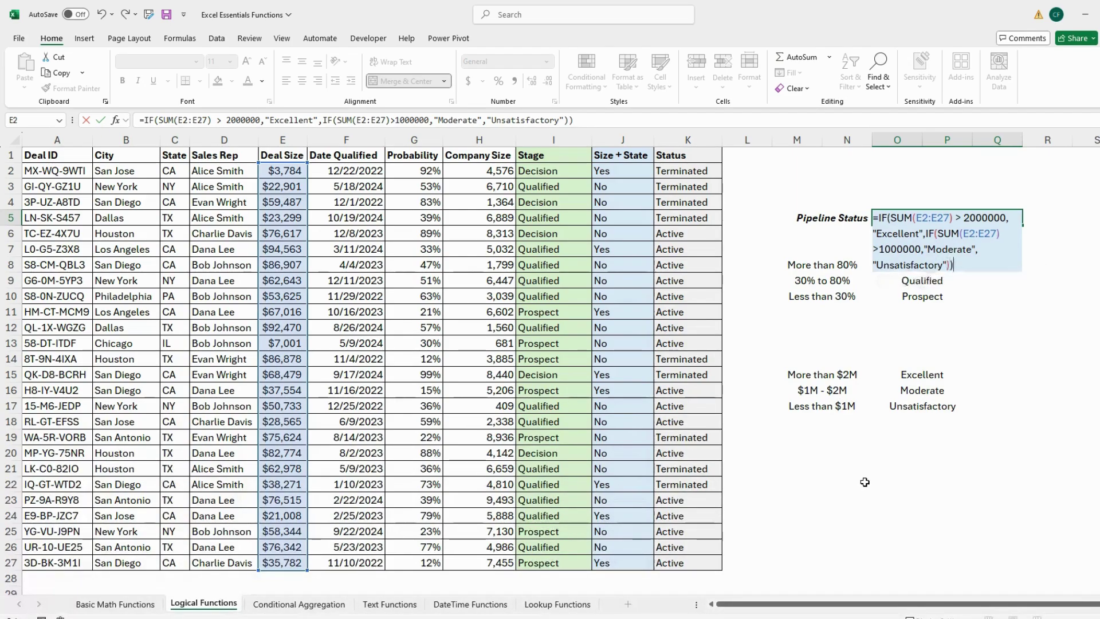
key("Return")
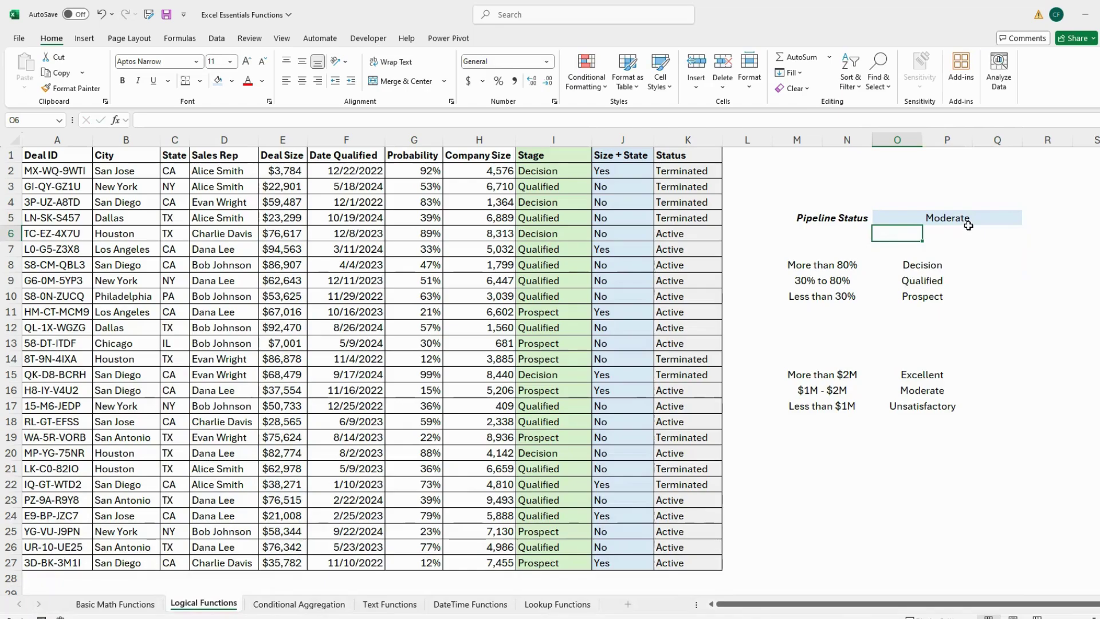
left_click(1029, 268)
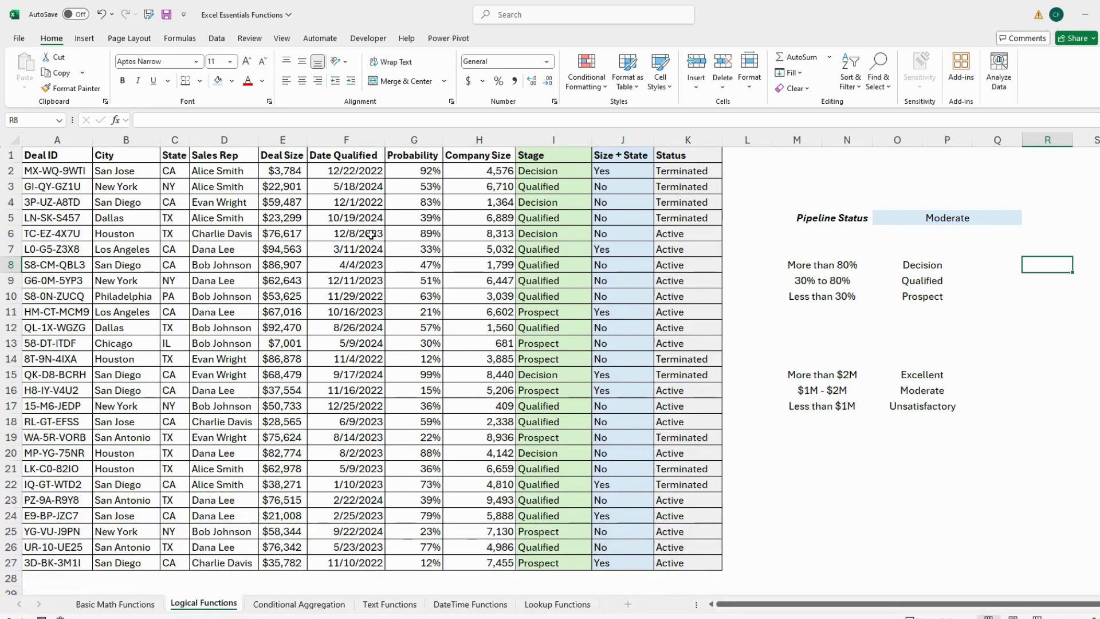
left_click_drag(294, 173, 299, 564)
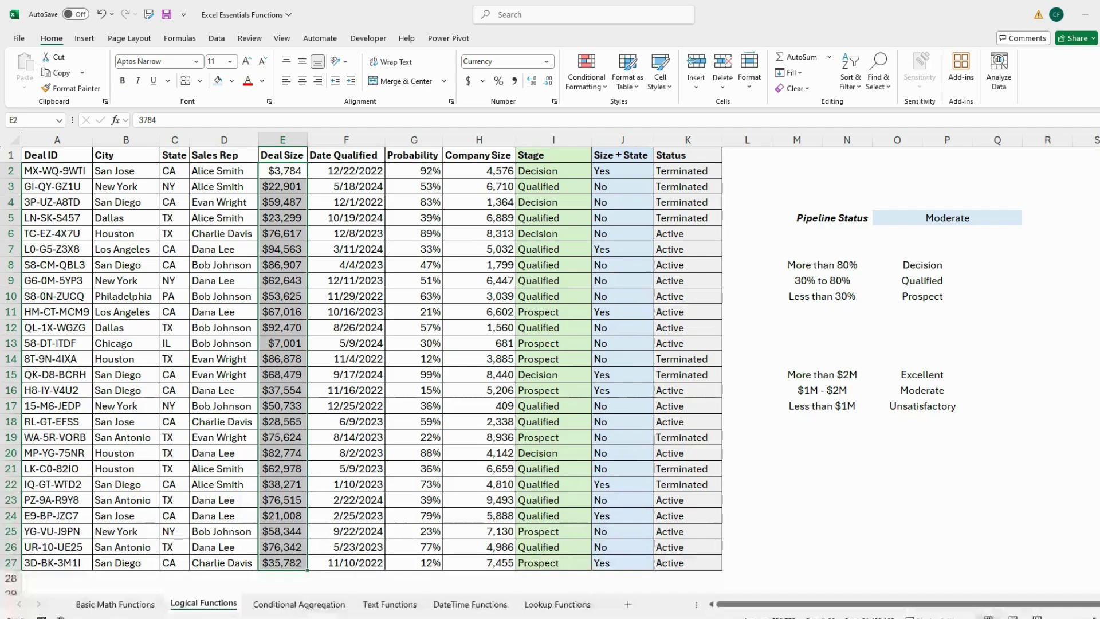
left_click(831, 458)
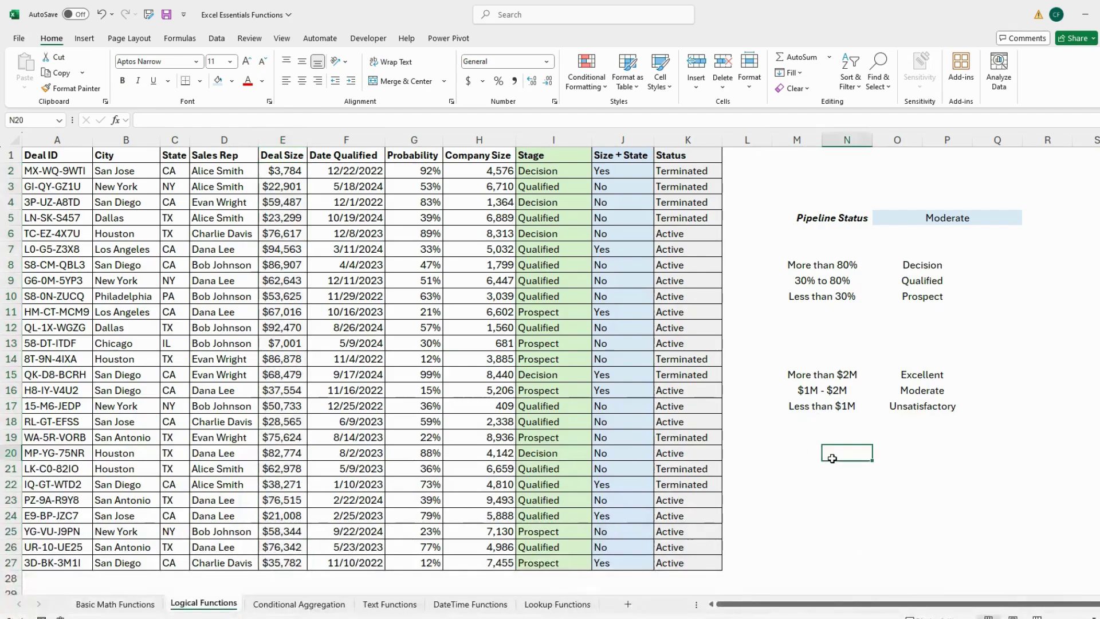
type("=SUM(")
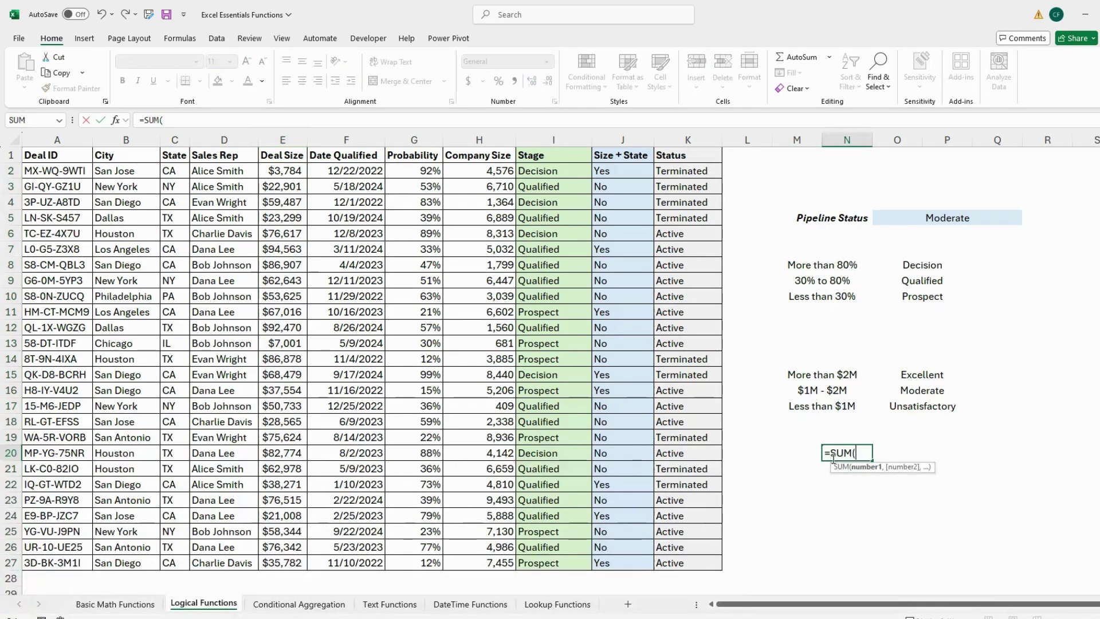
left_click_drag(291, 171, 305, 565)
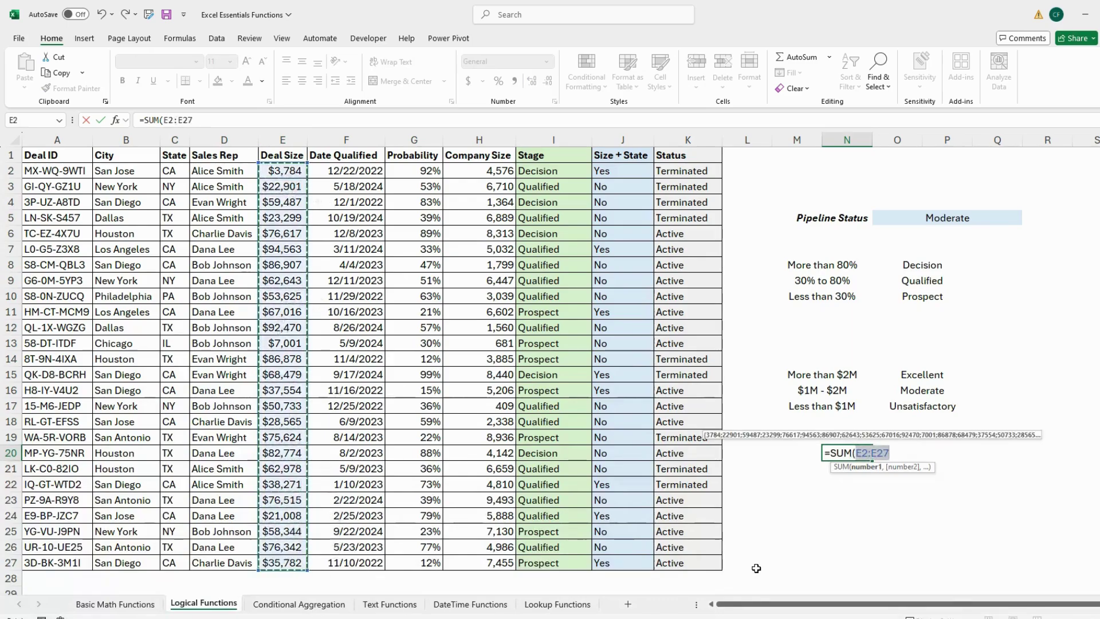
key("Return")
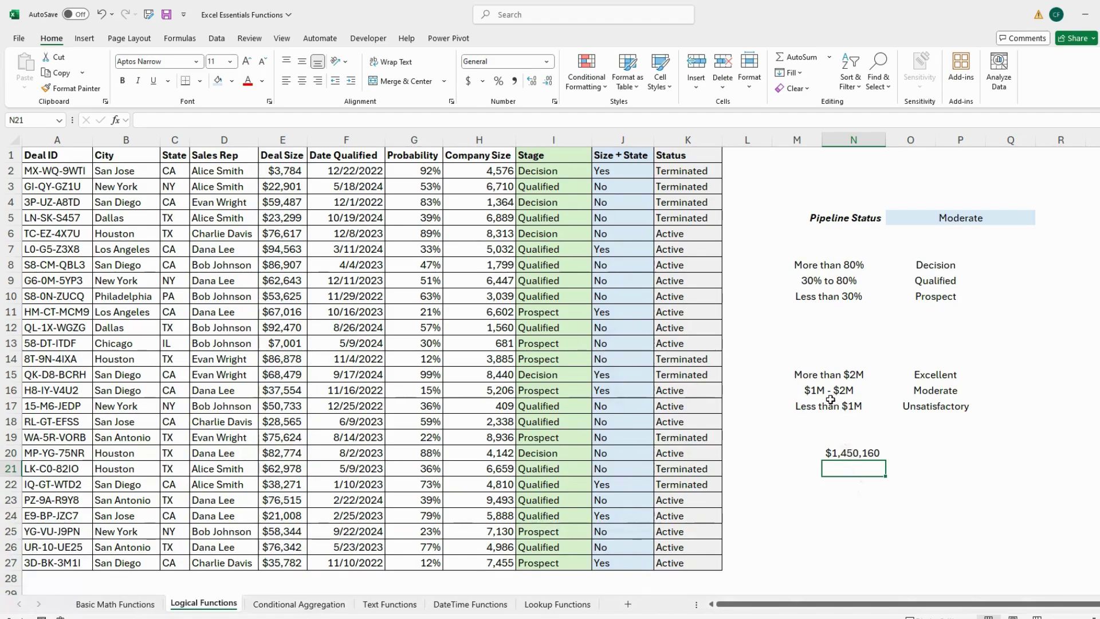
left_click(871, 456)
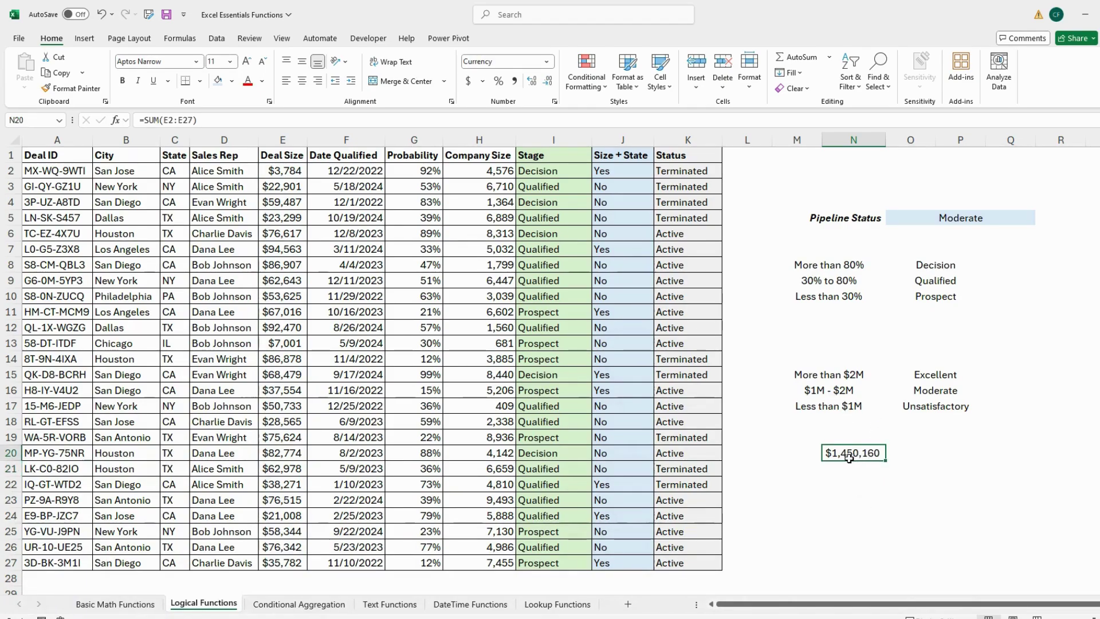
double_click(850, 459)
left_click(994, 468)
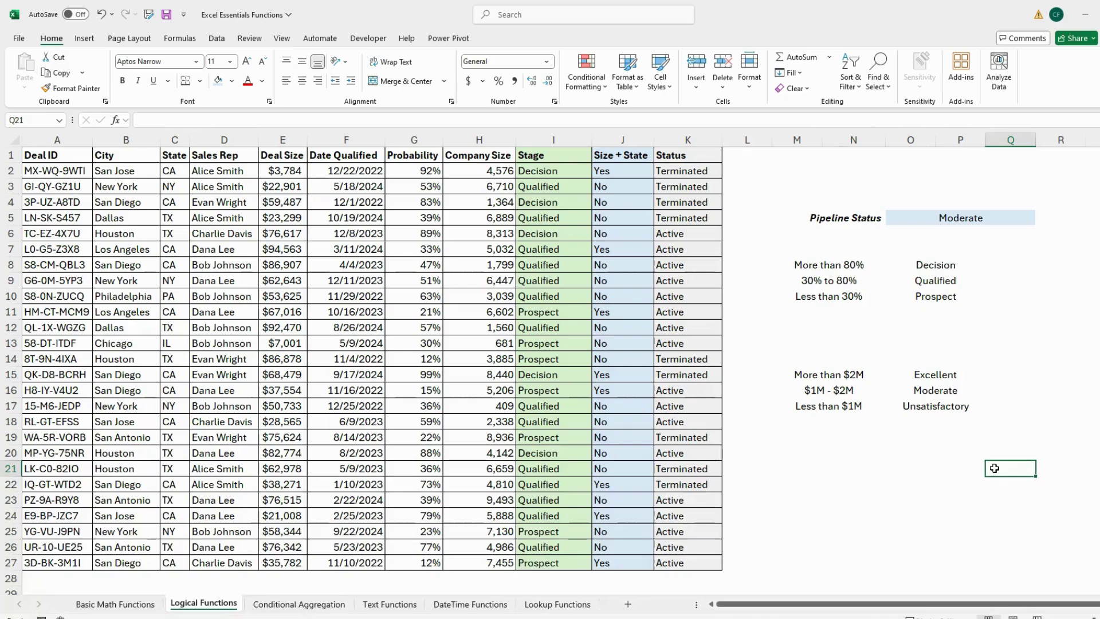